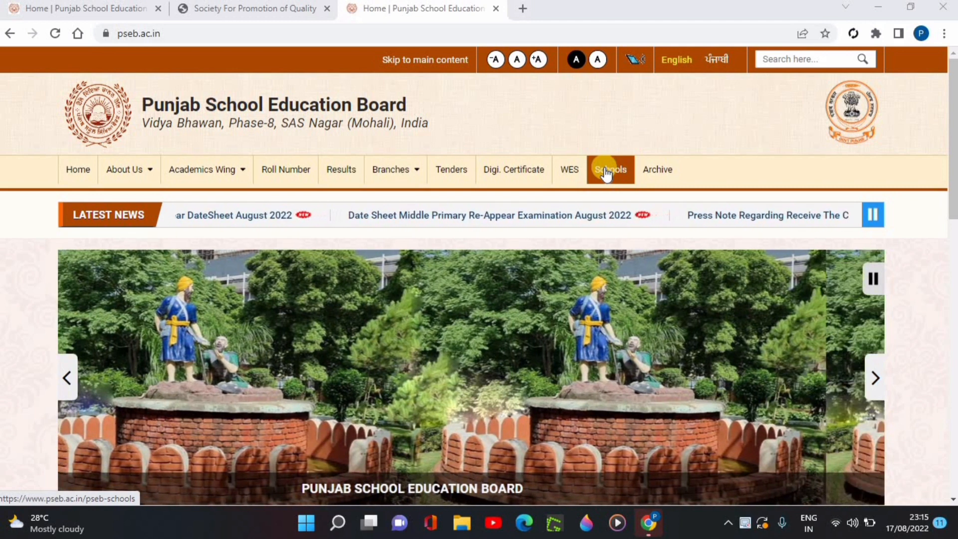
- Open the Matriculation & Sr. Secondary school login for Session 2022-23 through the board's Schools page
click(607, 172)
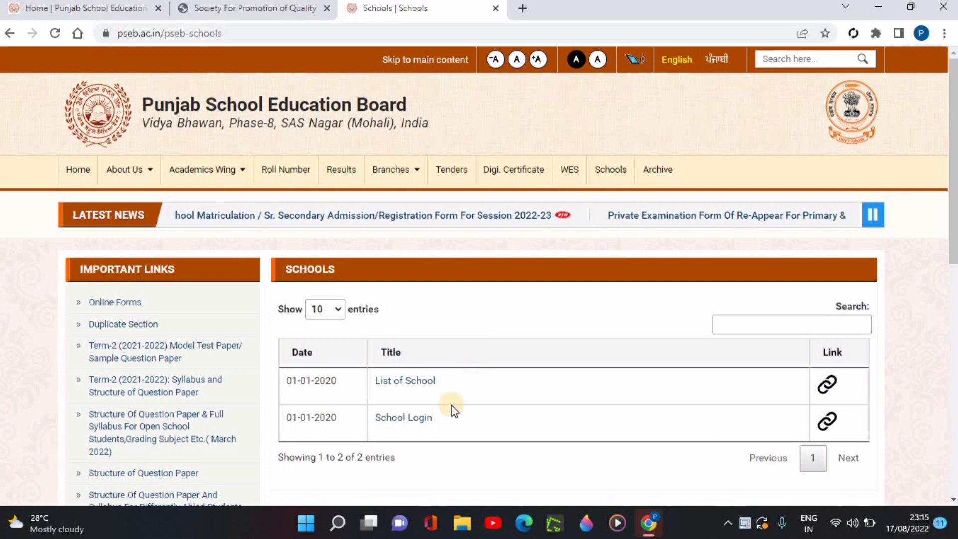
click(409, 419)
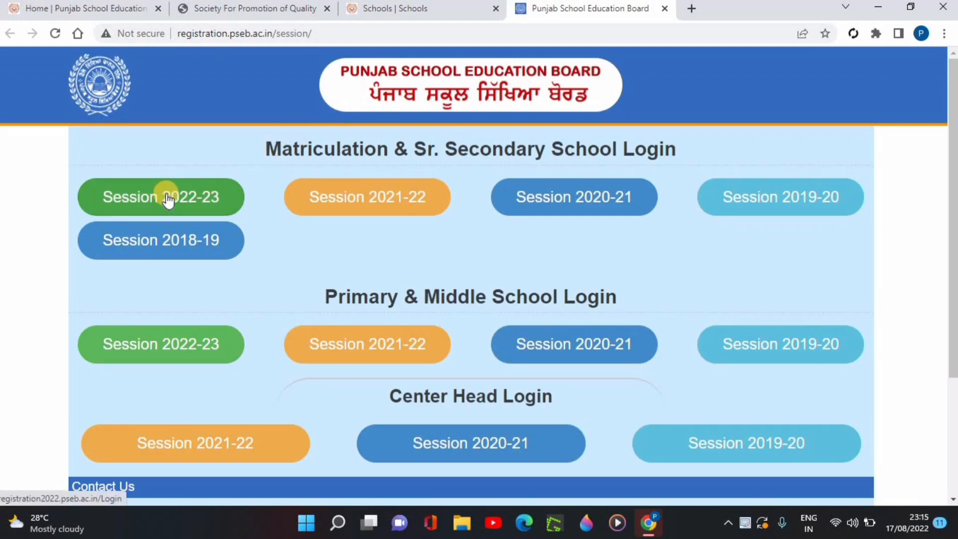
click(167, 199)
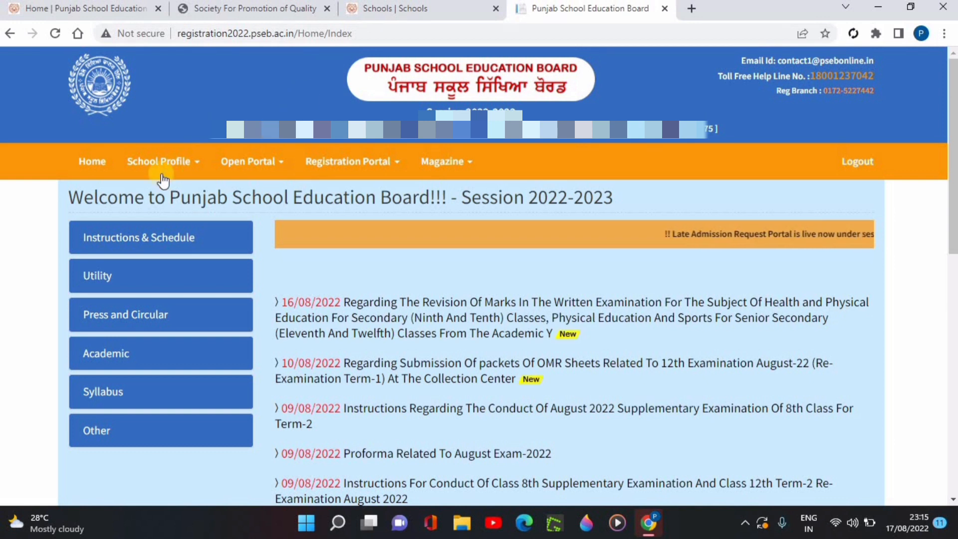
- Open the Instruction of 9th & 12th document and read through its registration rules to the last page
click(139, 242)
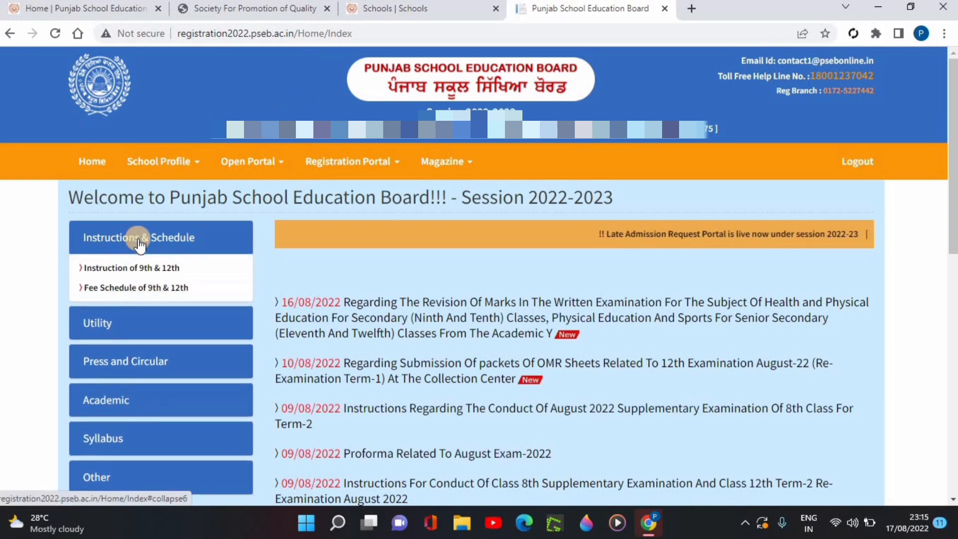
click(146, 272)
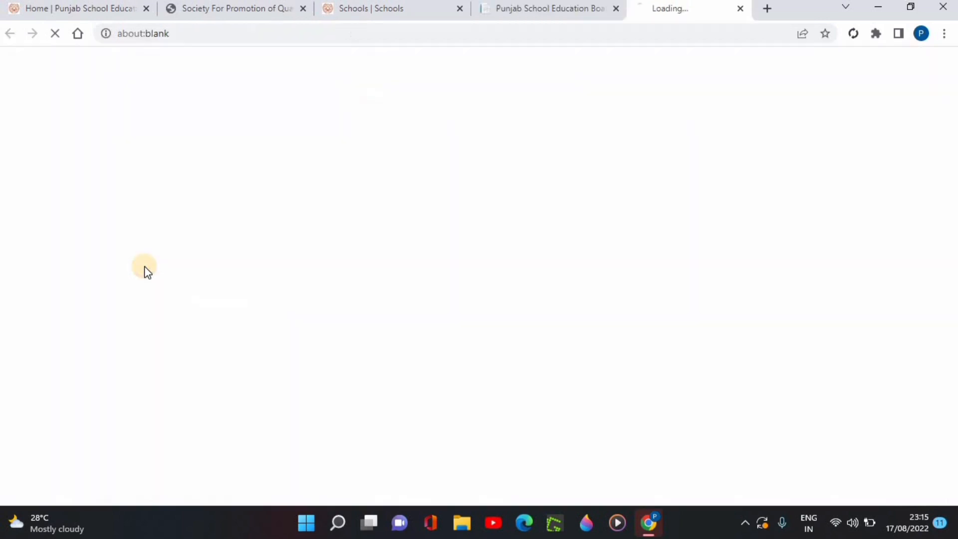
scroll(533, 277, down, 5)
scroll(533, 277, down, 10)
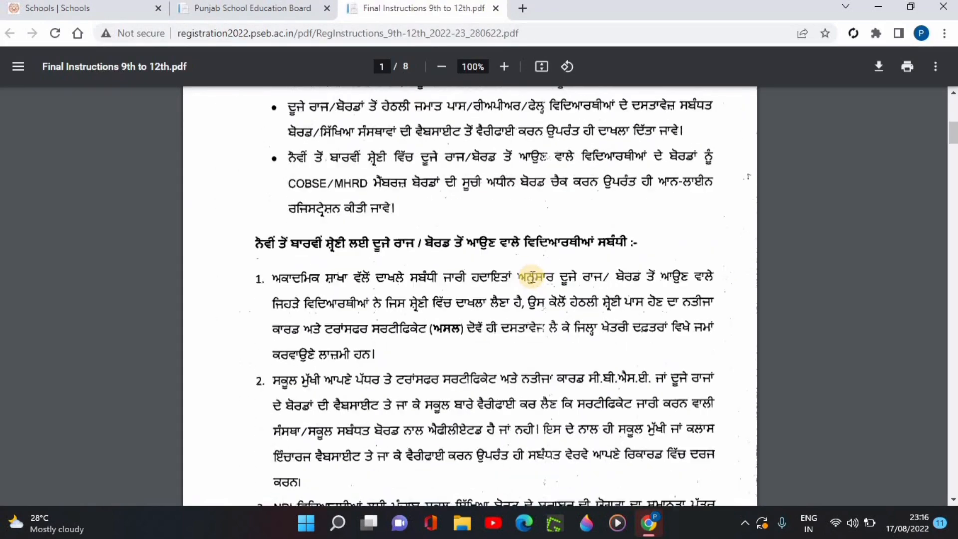
scroll(401, 260, down, 1)
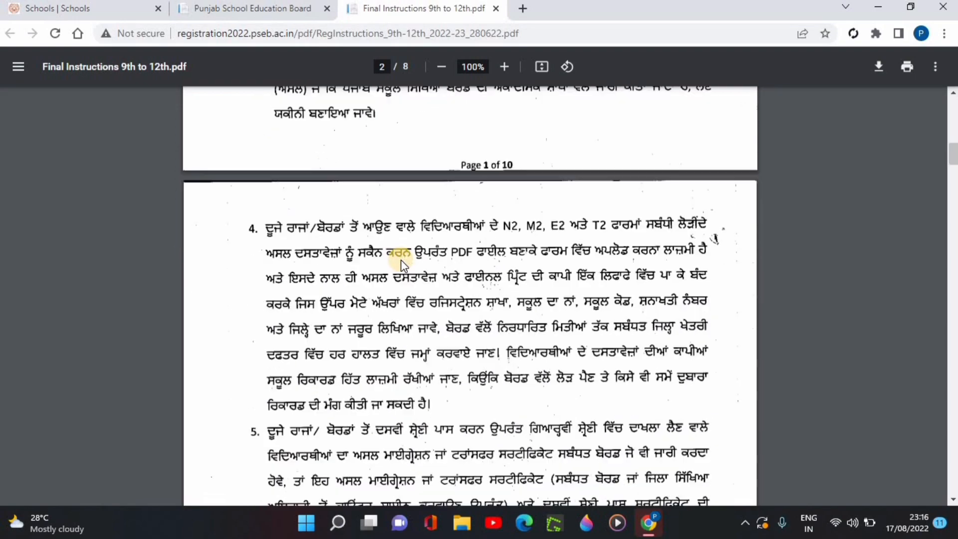
scroll(400, 259, down, 12)
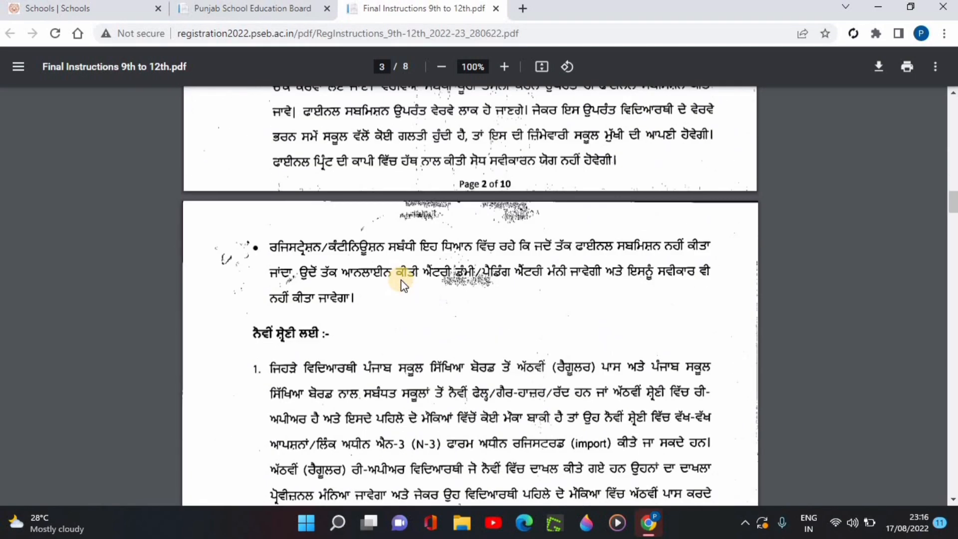
scroll(404, 297, down, 20)
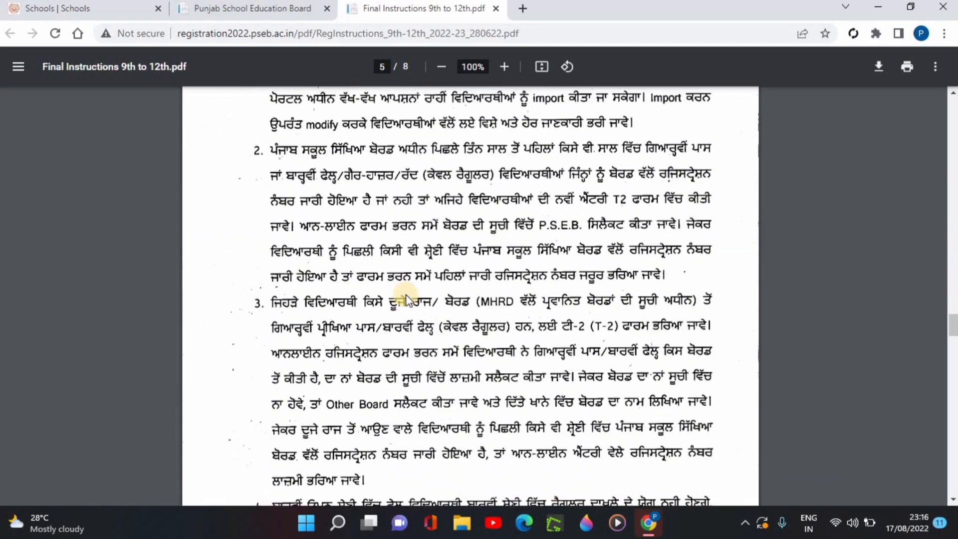
scroll(408, 297, down, 20)
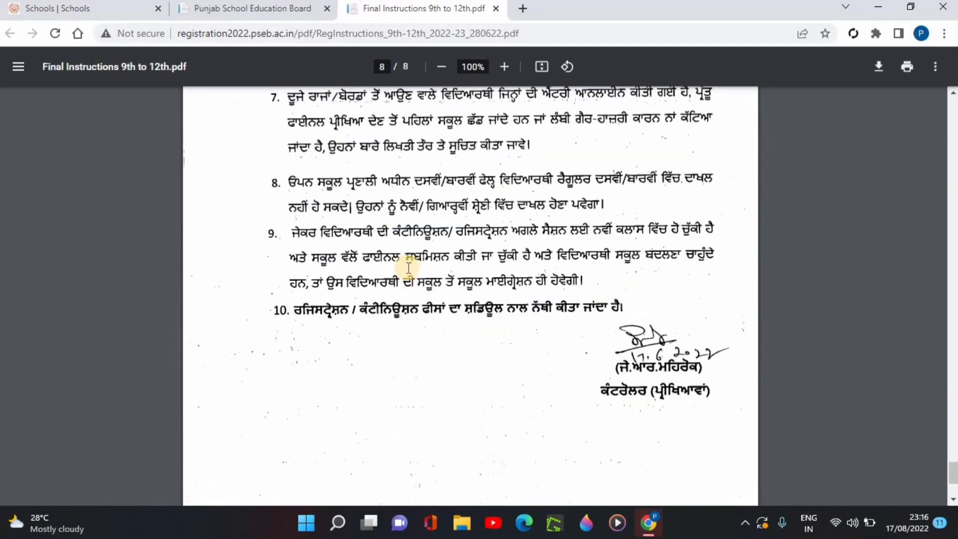
scroll(409, 268, up, 7)
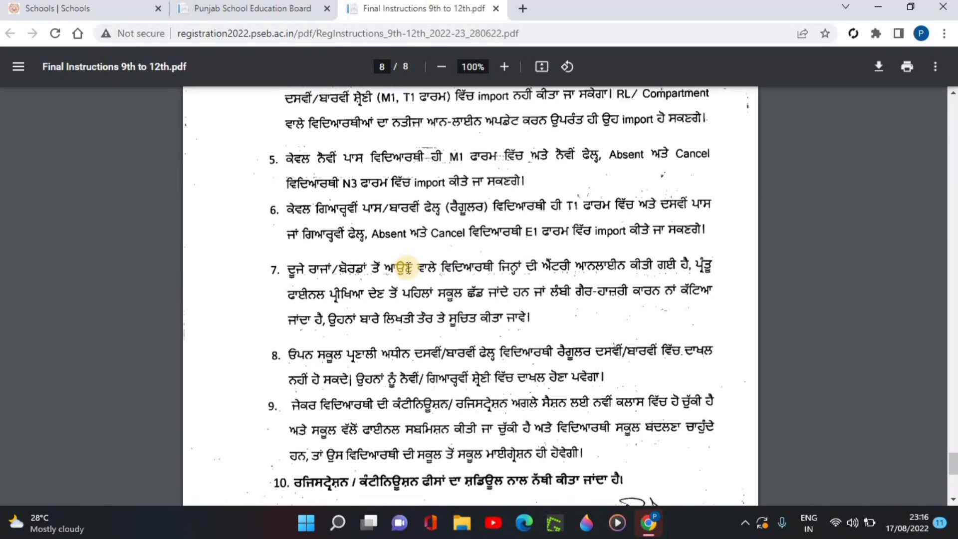
scroll(403, 268, down, 7)
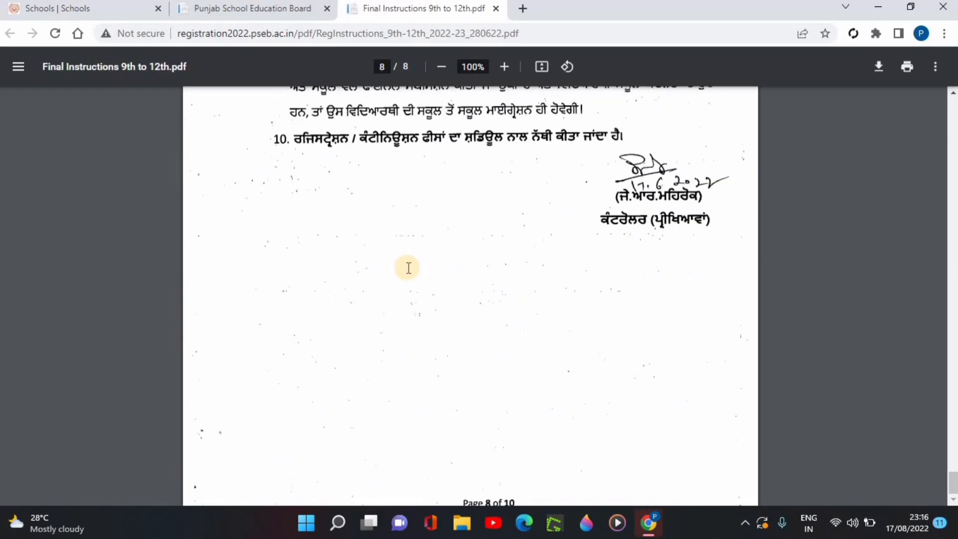
- Return to the school portal, open the Fee Schedule of 9th & 12th, and examine the form fees and registration deadlines
click(232, 14)
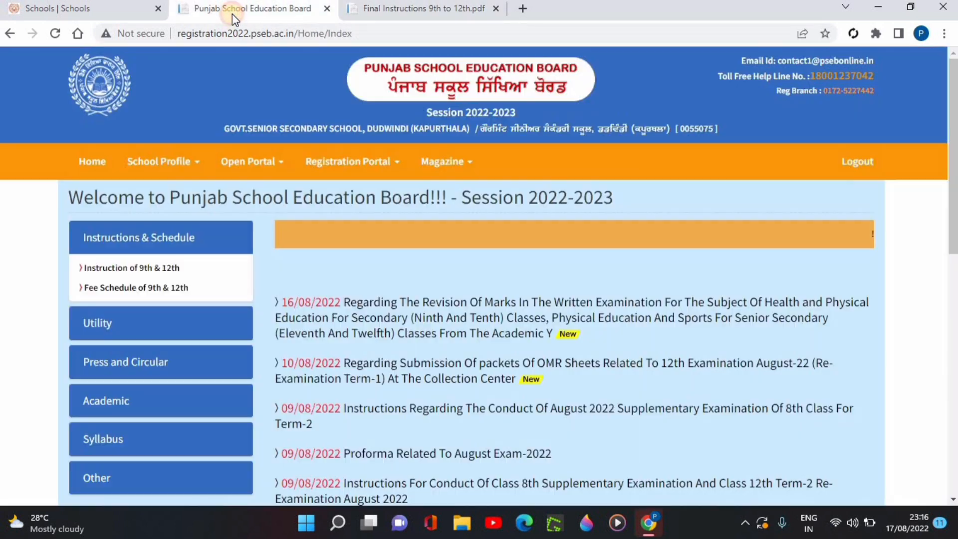
click(155, 286)
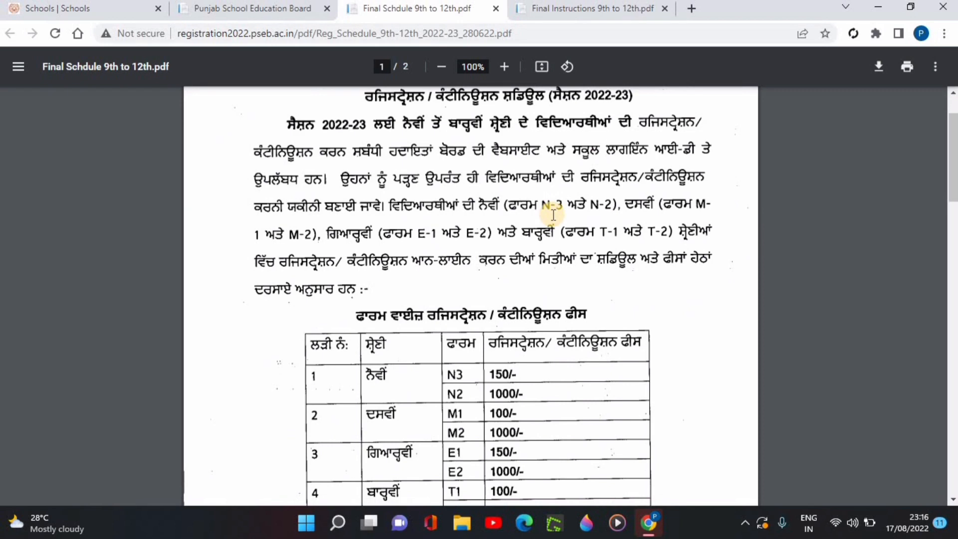
scroll(554, 216, down, 9)
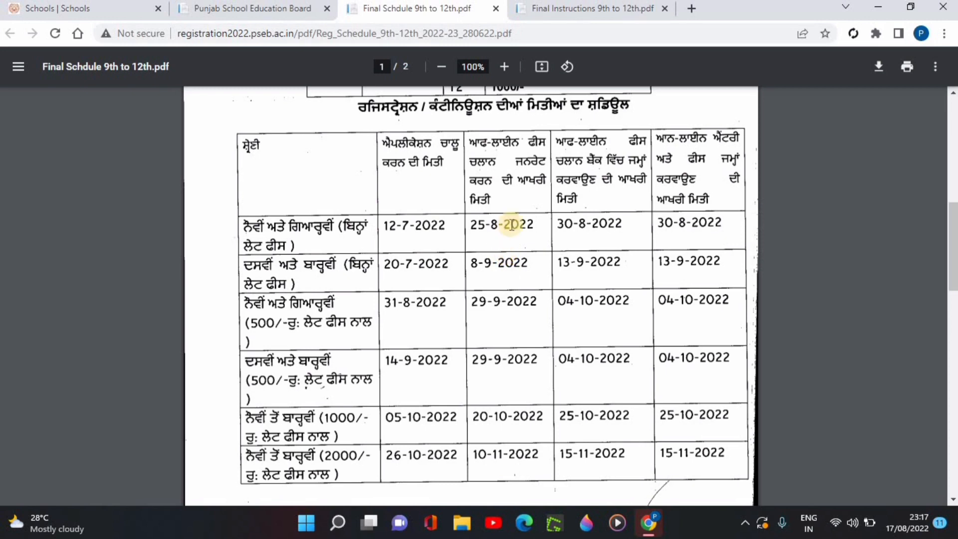
- Return to the school portal, open the Registration Portal for Session 2022-2023 and dismiss its notice
click(220, 9)
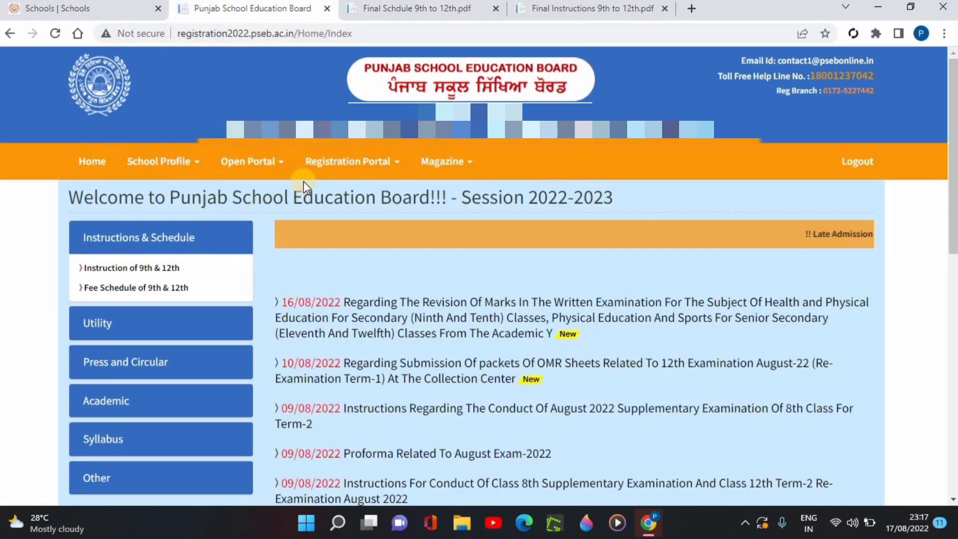
click(327, 164)
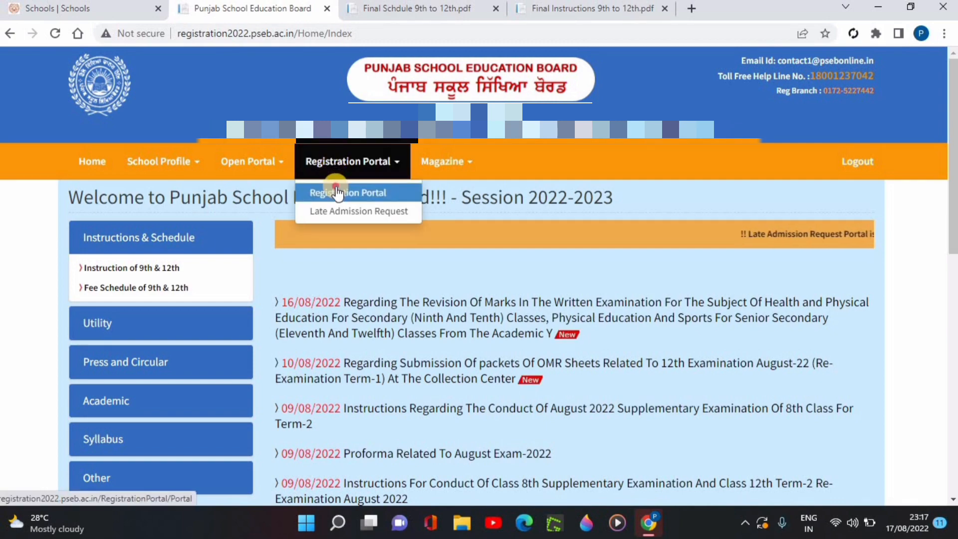
click(337, 192)
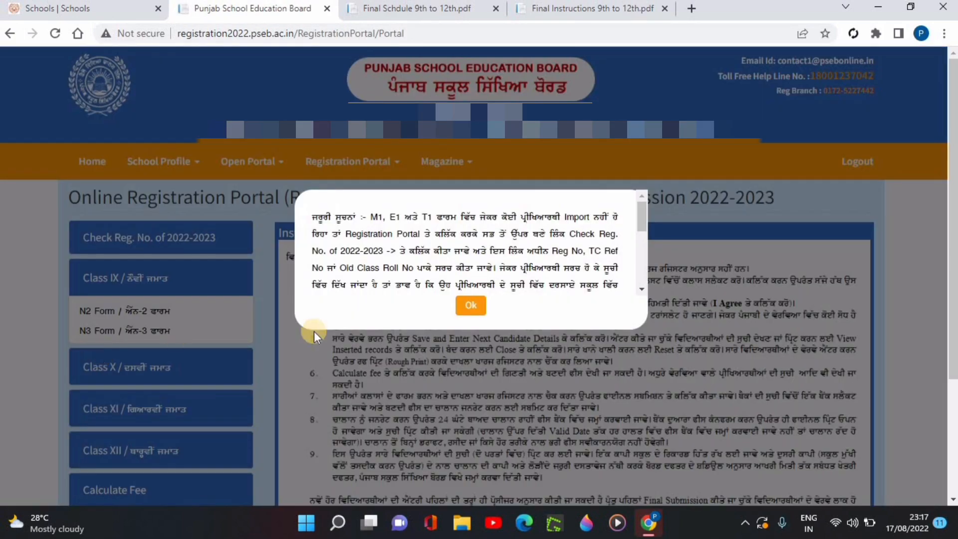
click(471, 312)
- Open the M1 form for Class X and submit the agreement to its instructions with I Agree selected
scroll(133, 235, down, 3)
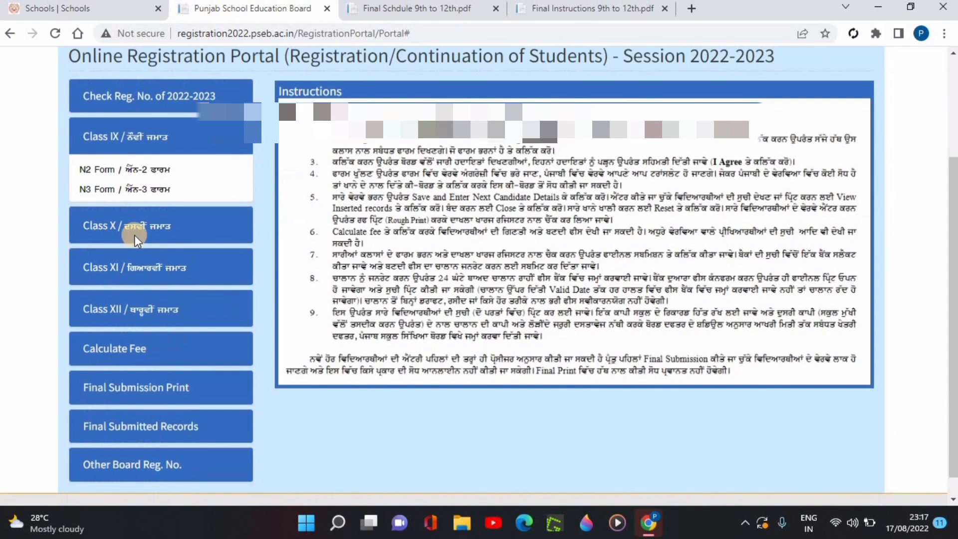
click(133, 267)
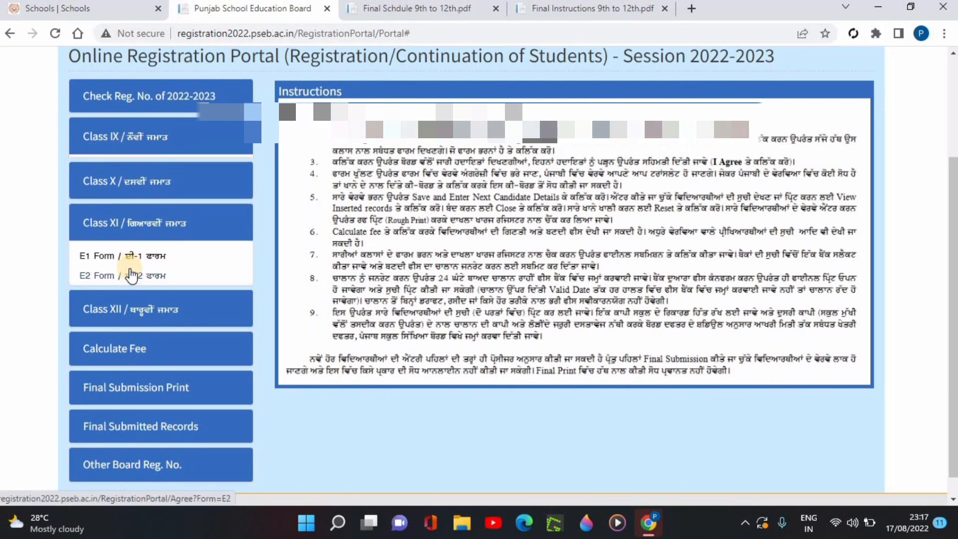
click(132, 185)
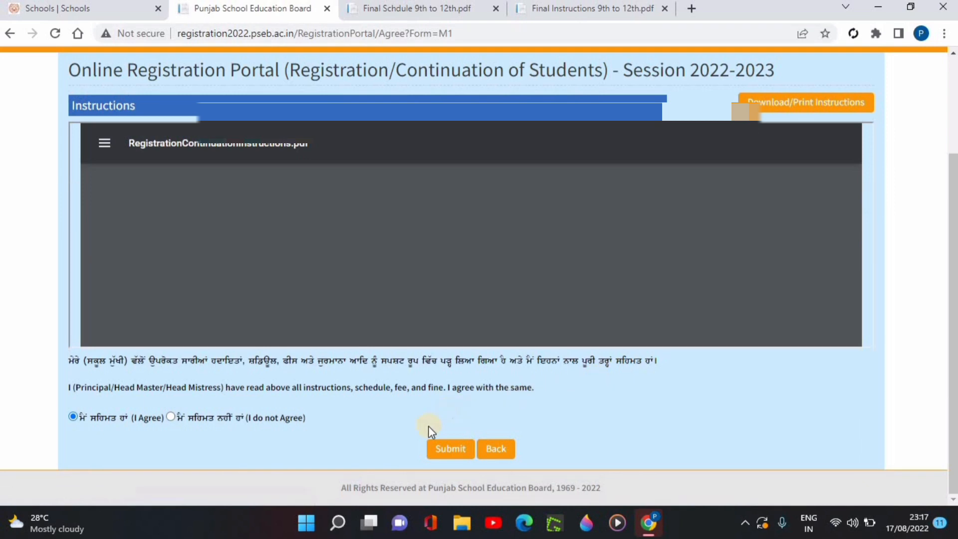
click(451, 450)
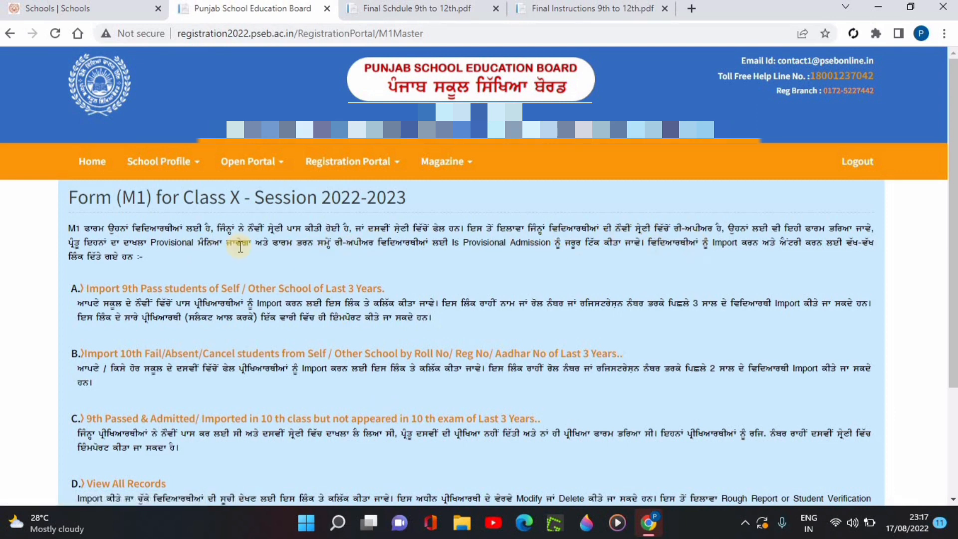
- Open the import of 9th-pass students and search with year 2022, source SELF SCHOOL and criterion ALL
scroll(195, 285, down, 3)
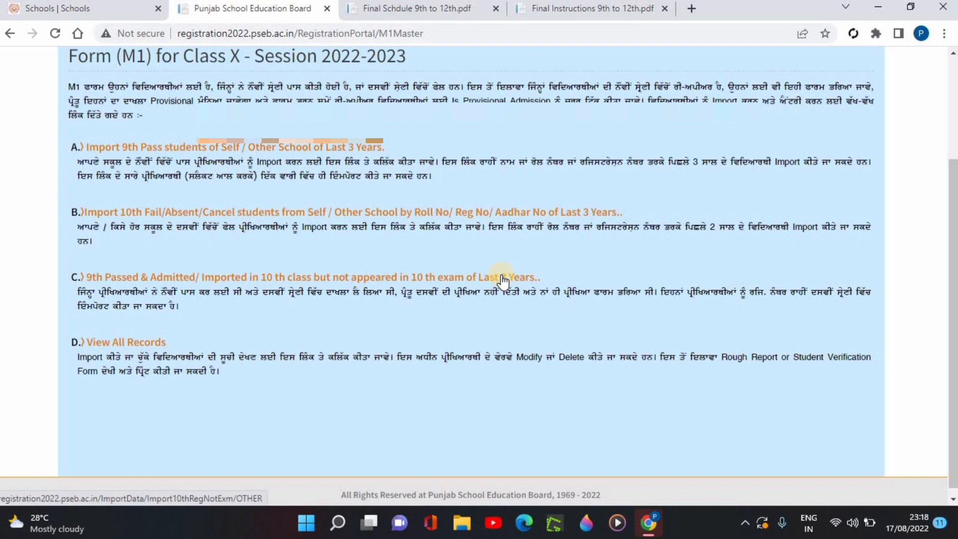
click(252, 150)
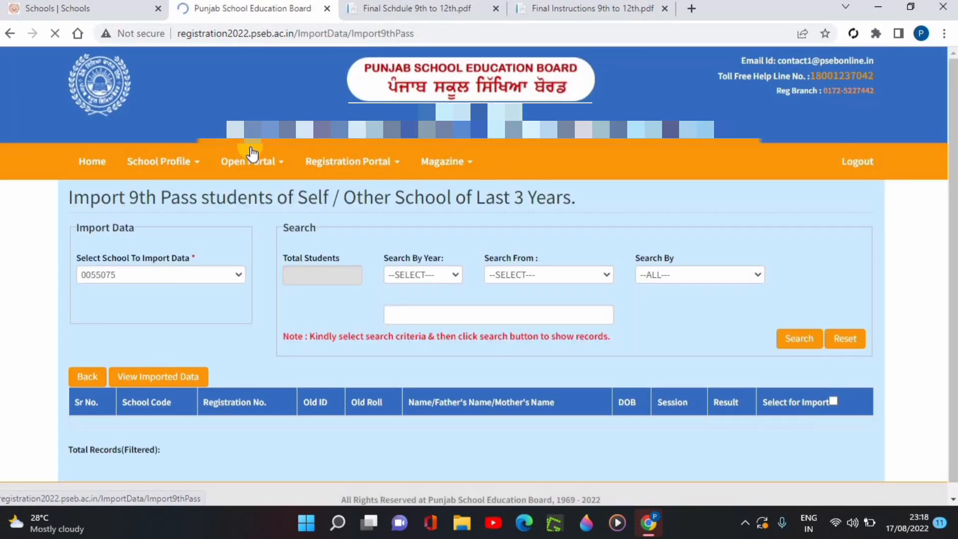
click(433, 274)
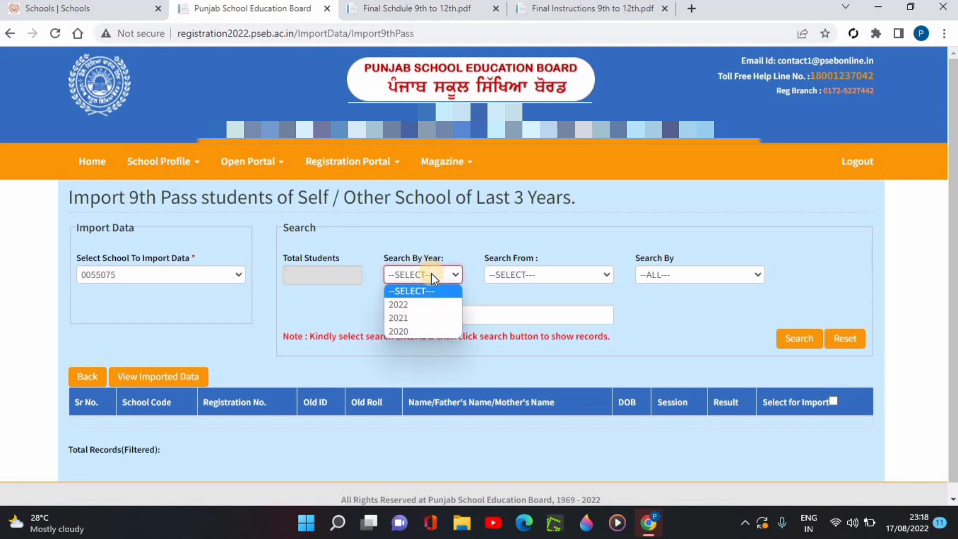
click(412, 306)
click(512, 278)
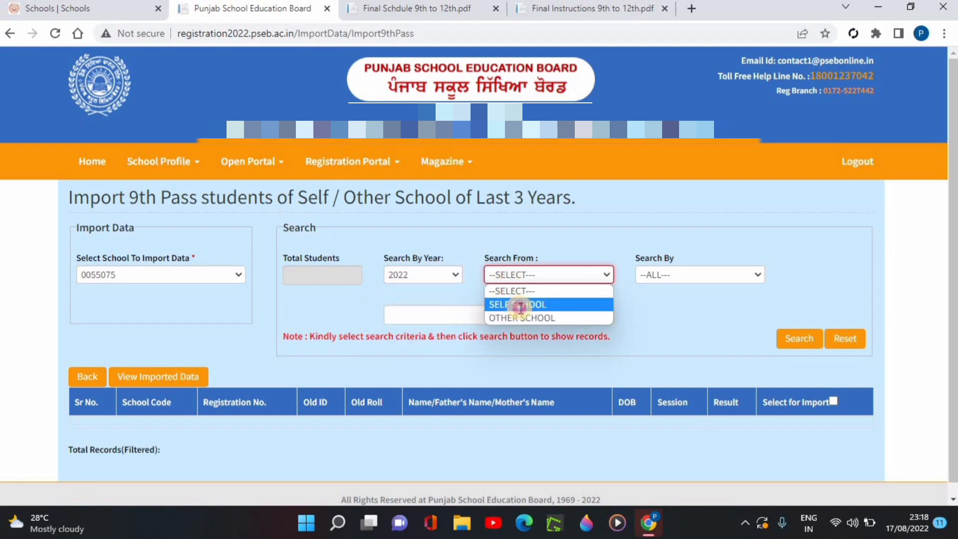
click(514, 304)
click(672, 280)
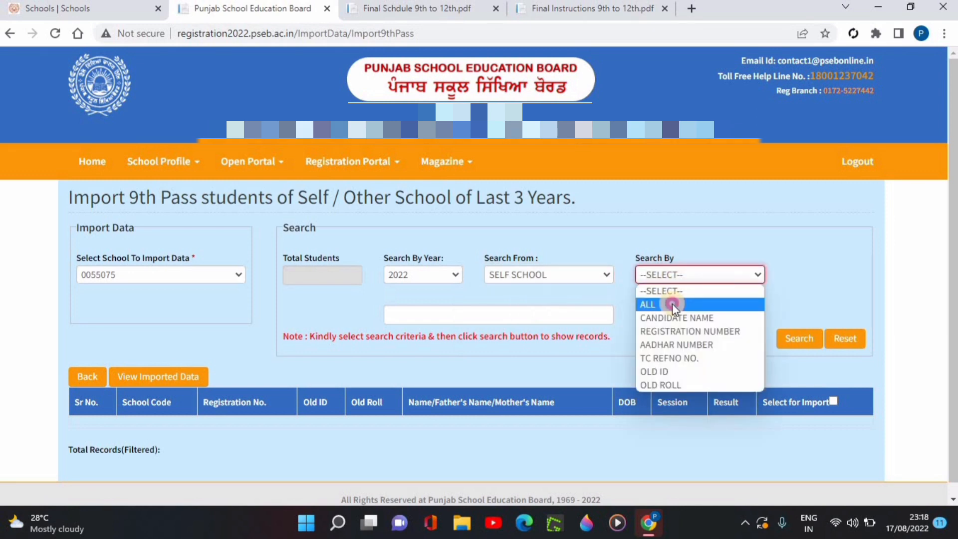
click(673, 304)
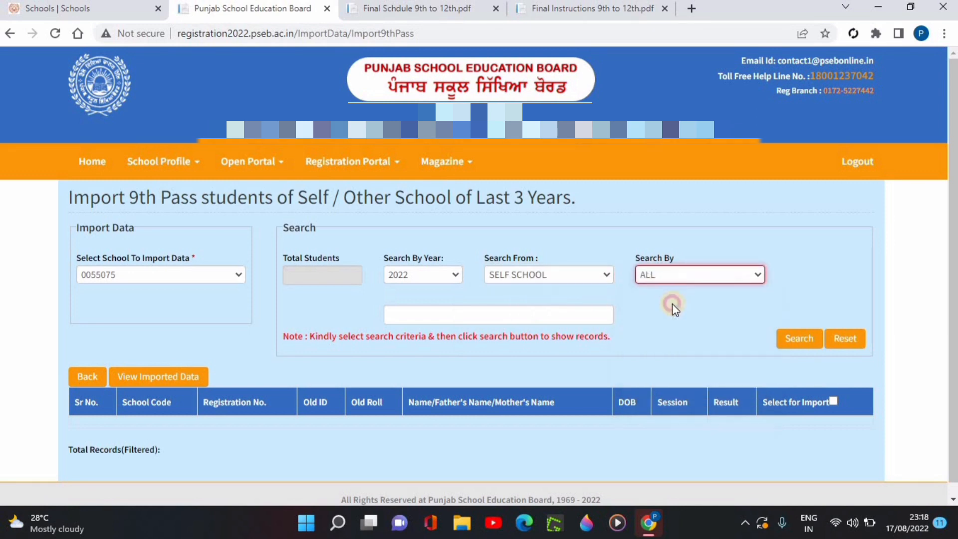
click(789, 343)
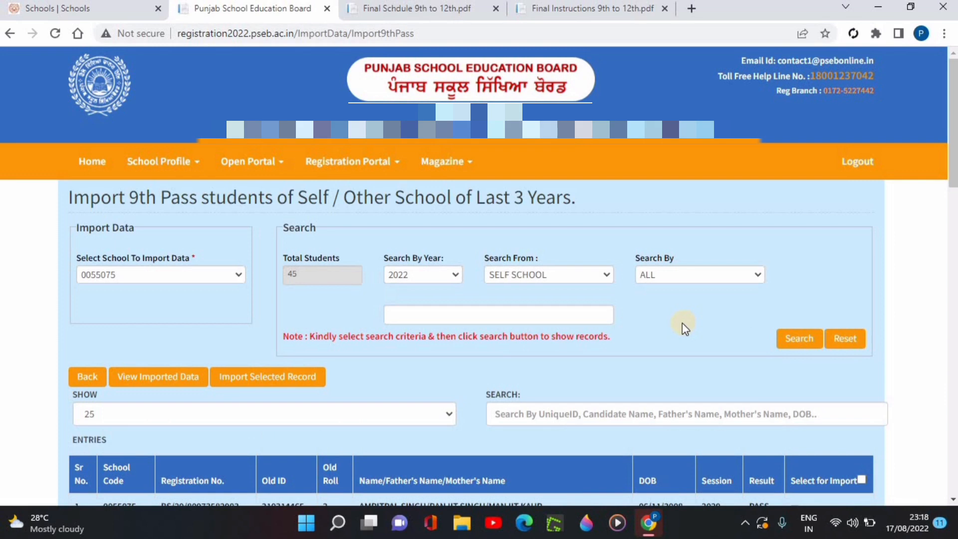
- Select the first student in the results list and import the selected record
scroll(681, 322, down, 1)
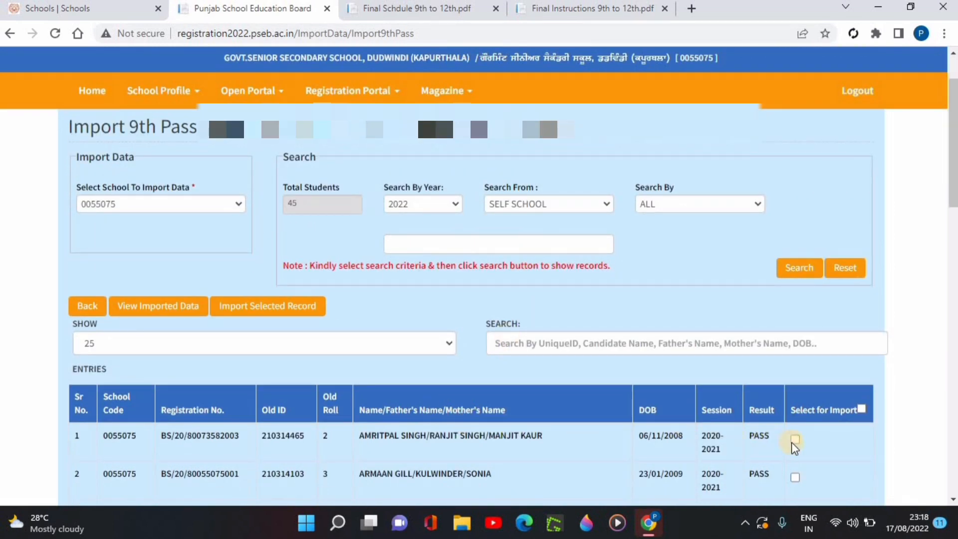
click(795, 440)
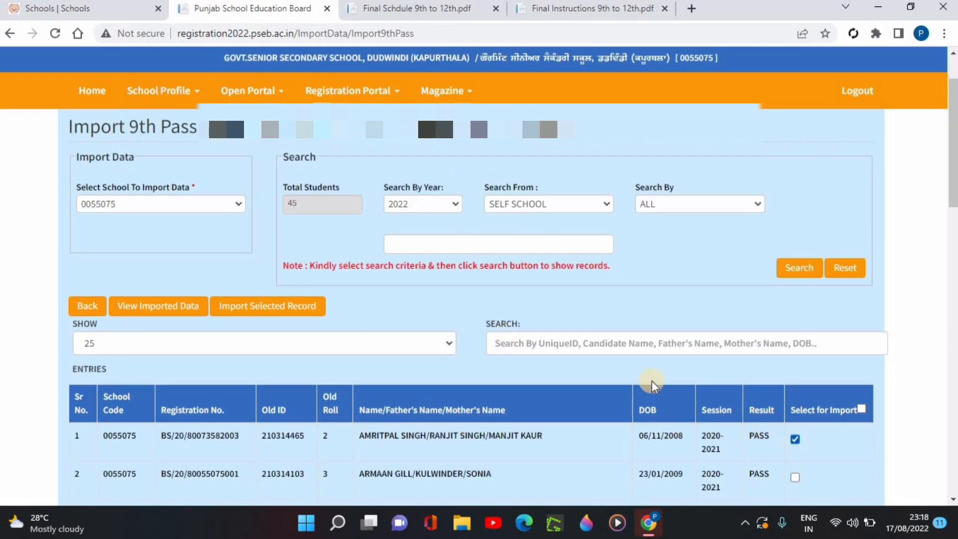
click(232, 311)
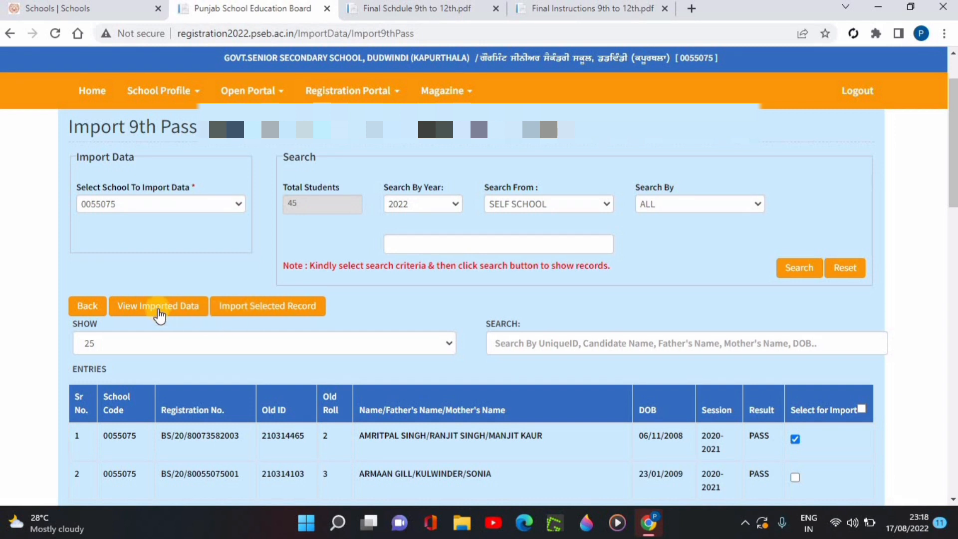
- View the imported M1 records and open the imported student's record for modification
click(158, 313)
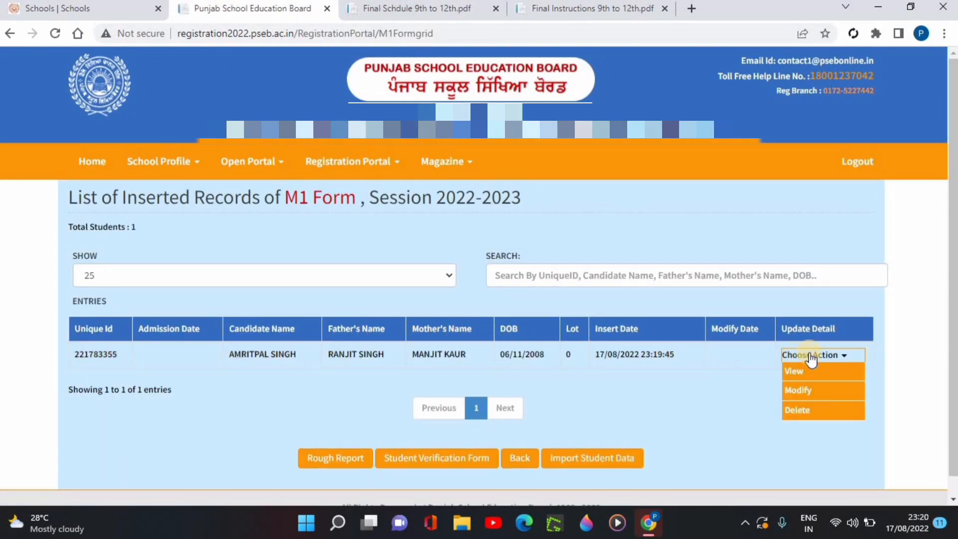
mouse_move(829, 359)
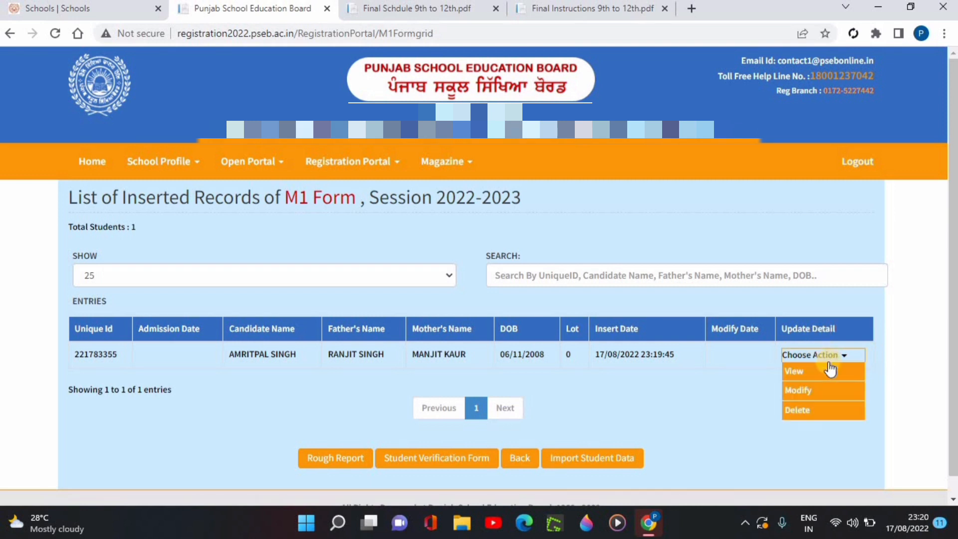
click(829, 392)
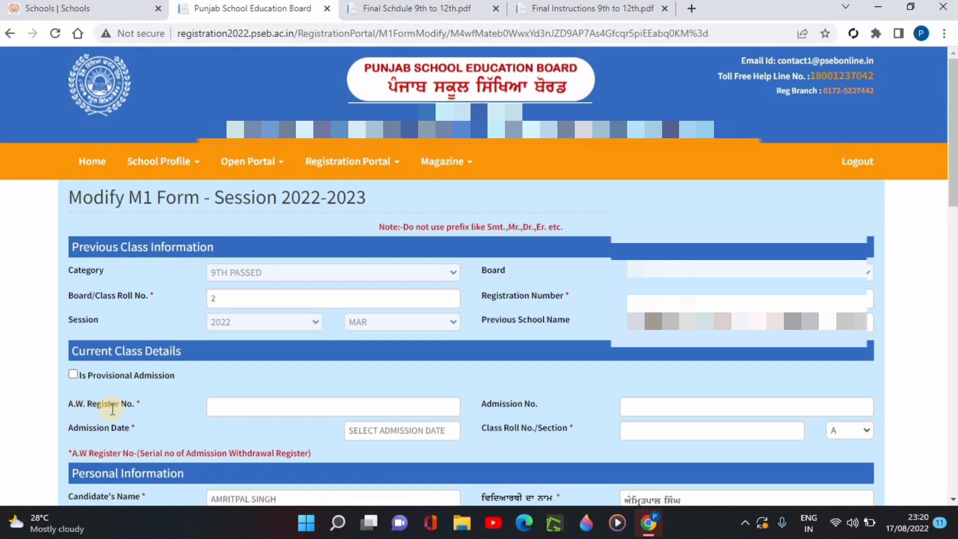
click(293, 406)
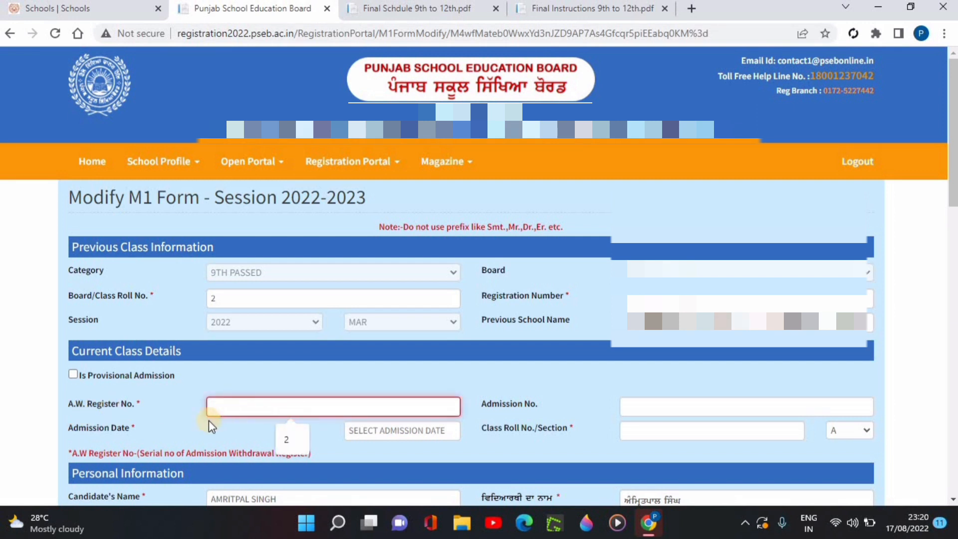
click(193, 421)
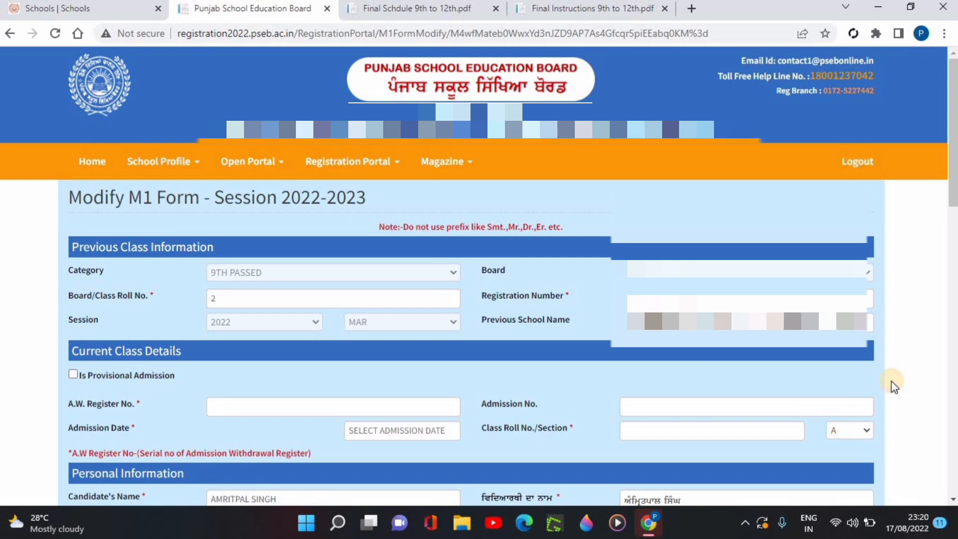
- Review the student's personal information, opening and closing the on-screen Punjabi keyboard for the candidate's name
scroll(892, 382, down, 7)
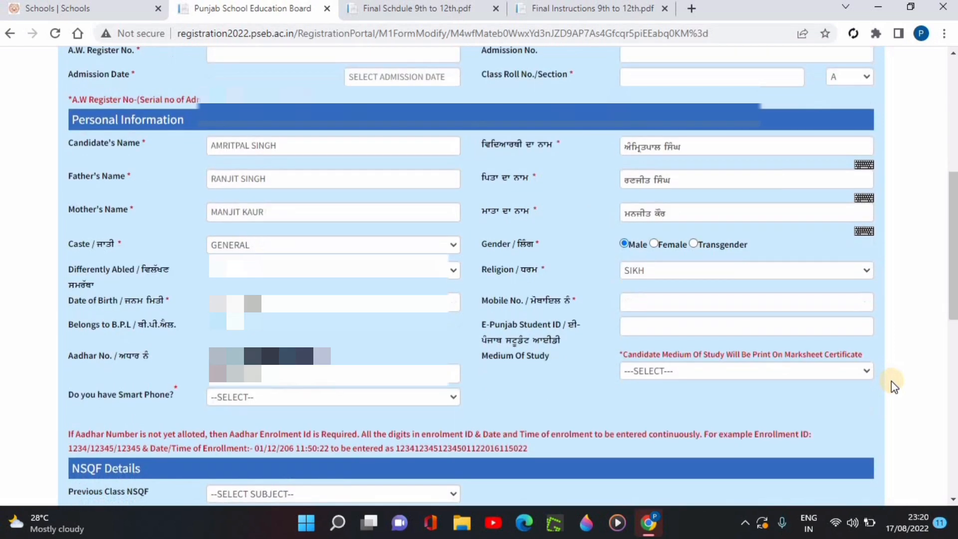
scroll(891, 381, down, 2)
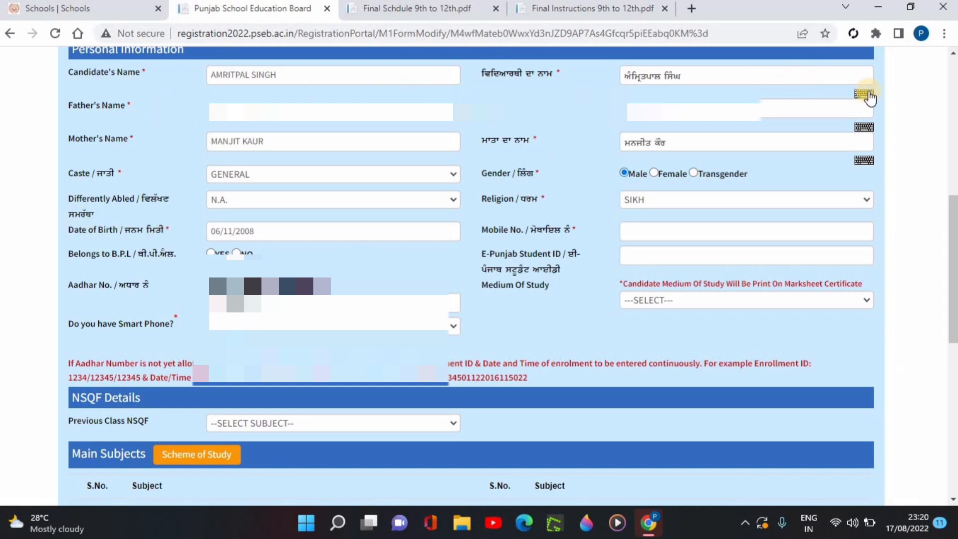
click(866, 95)
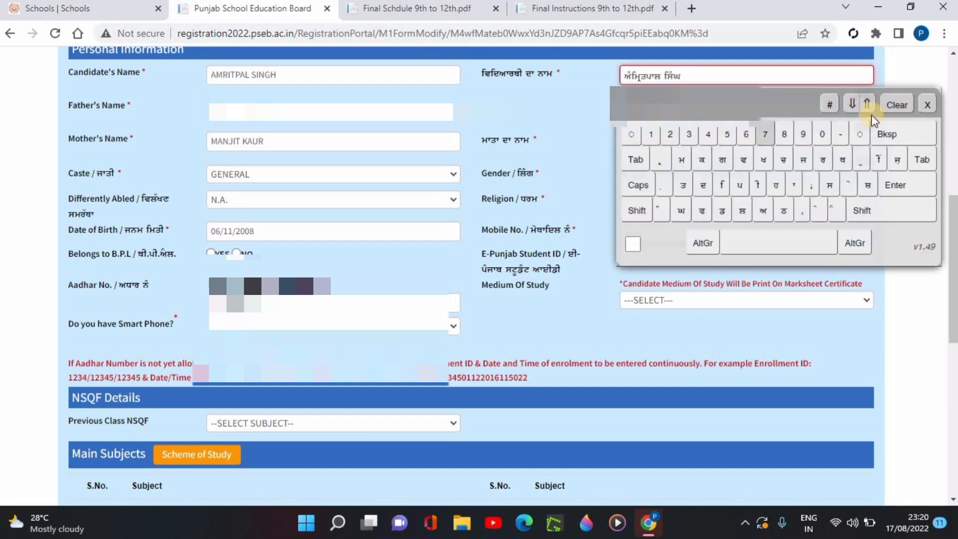
click(927, 104)
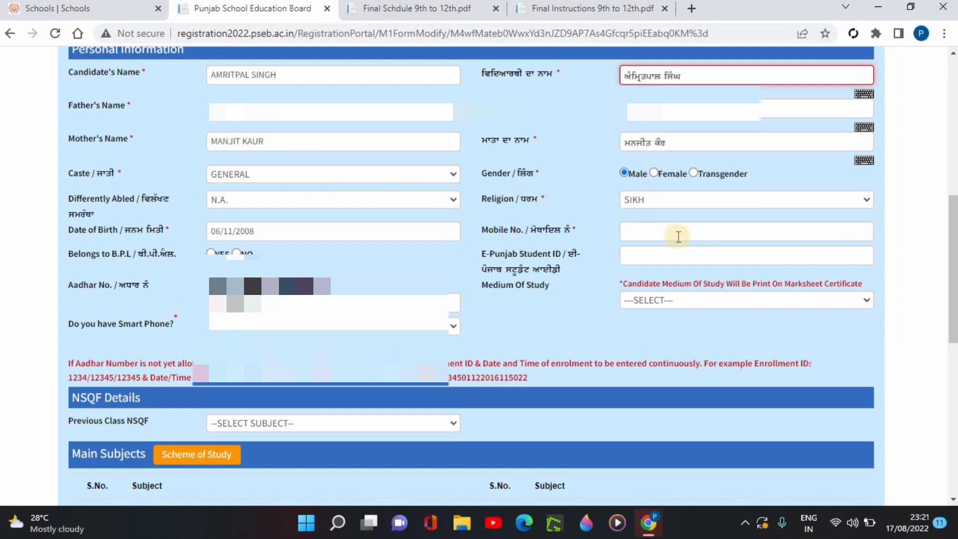
- Set Belongs to B.P.L. to NO, Medium of Study to PUNJABI and the smart phone answer to YES
click(676, 235)
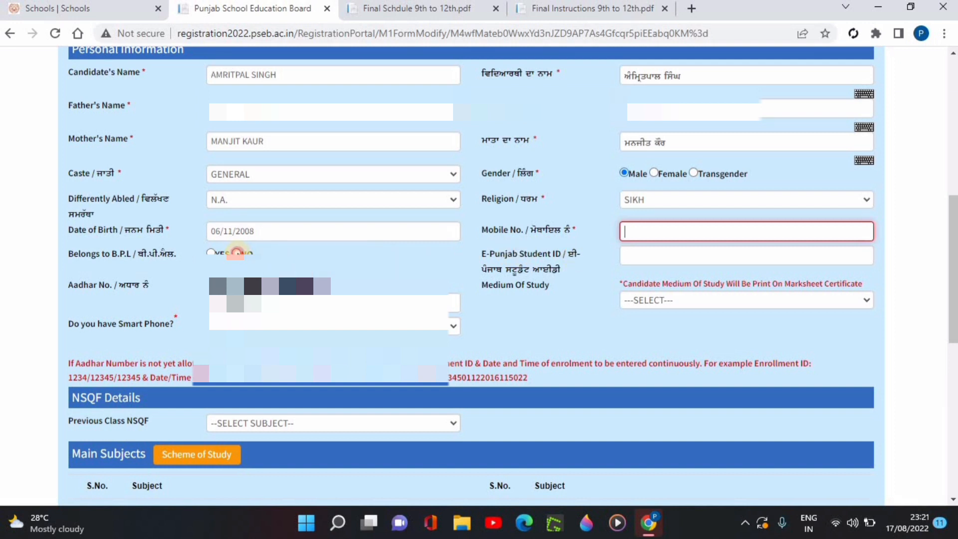
click(236, 252)
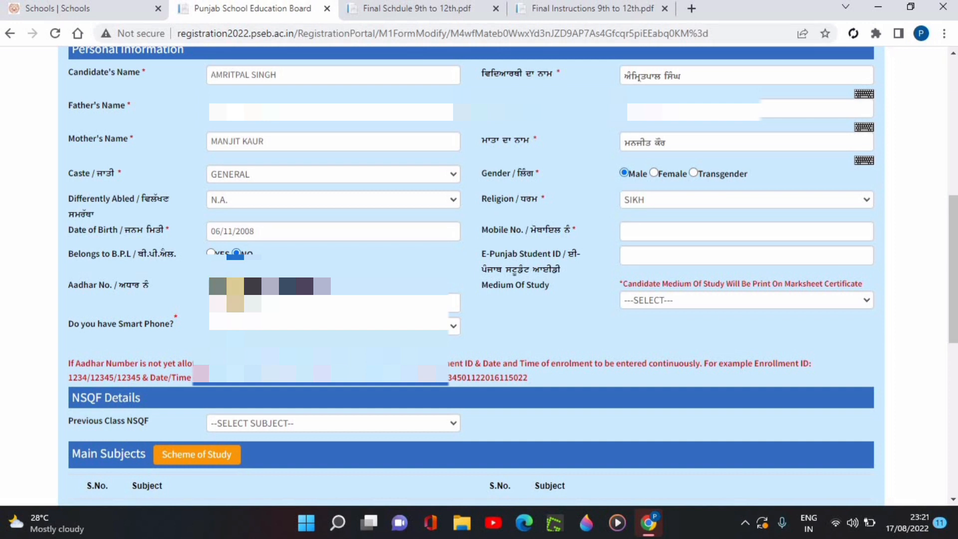
click(691, 302)
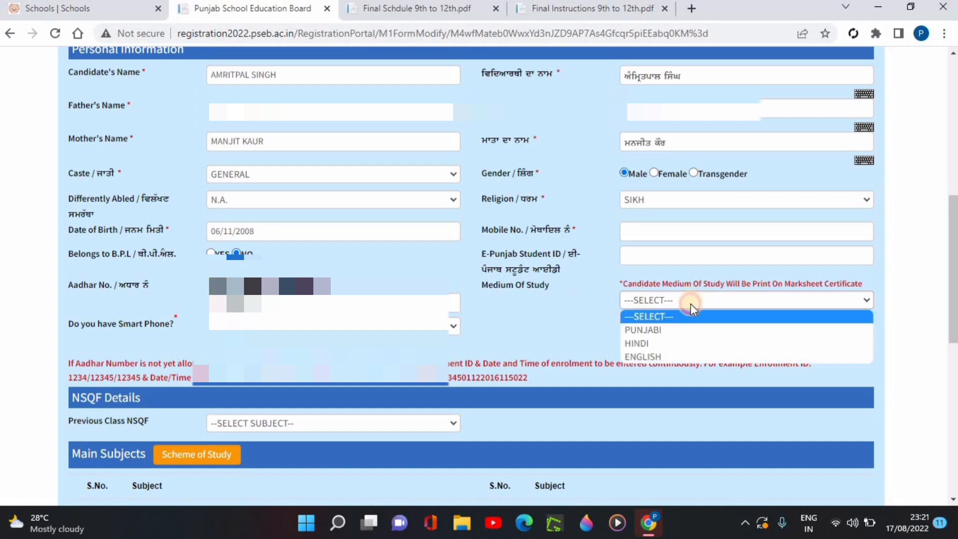
click(672, 331)
click(300, 326)
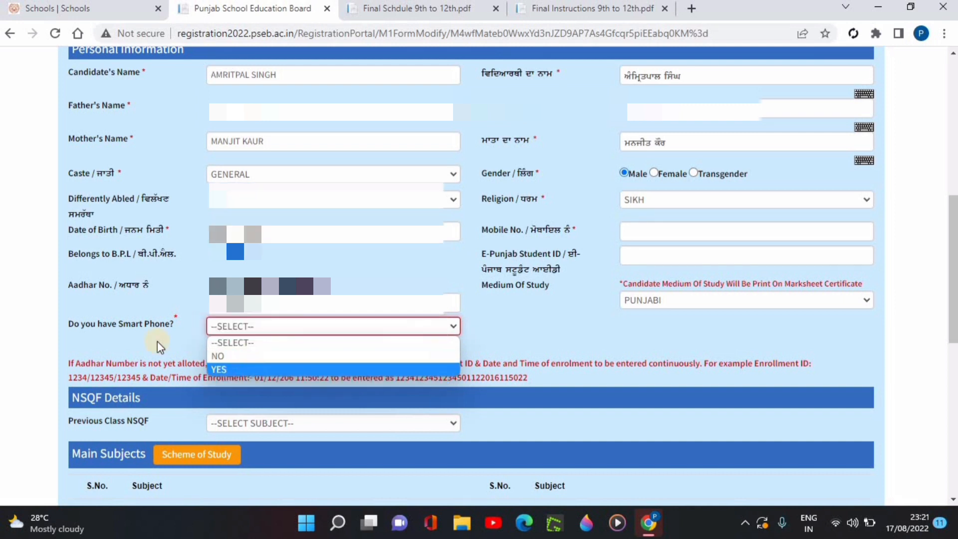
click(260, 368)
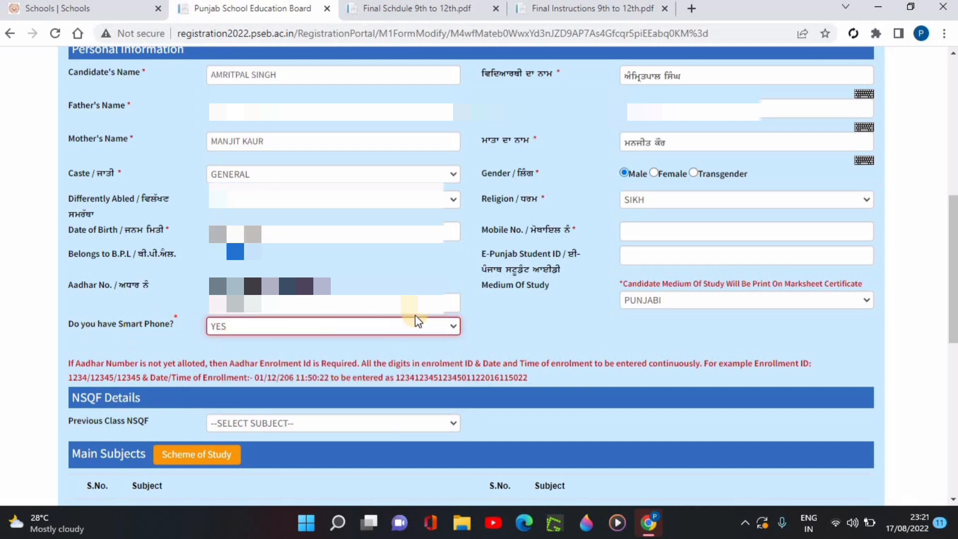
- Change the answer to the smart phone question to NO
scroll(391, 330, down, 1)
scroll(371, 335, down, 2)
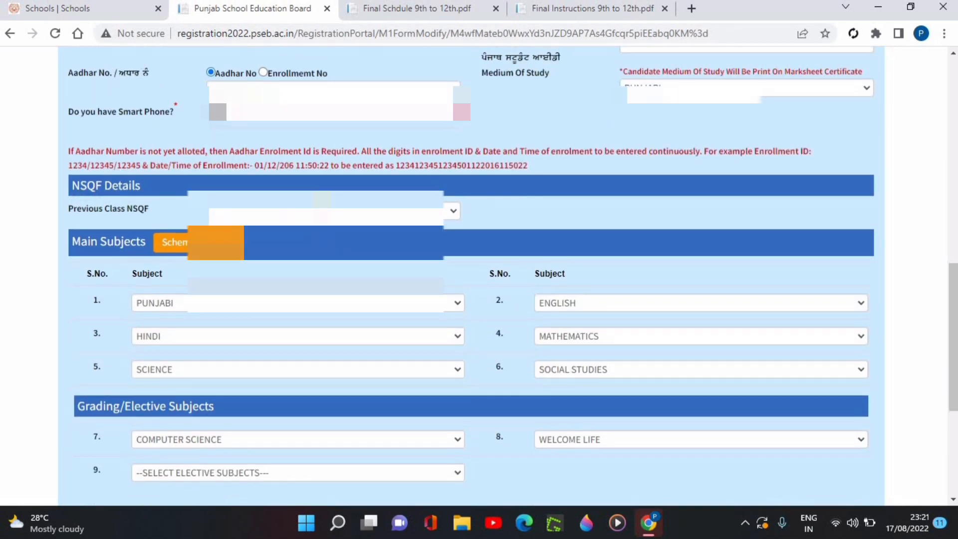
click(287, 112)
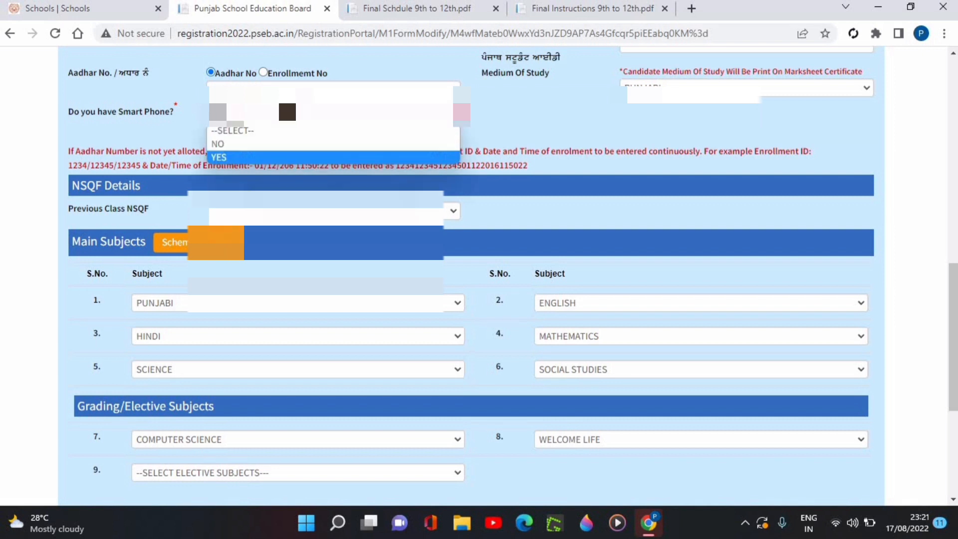
click(259, 143)
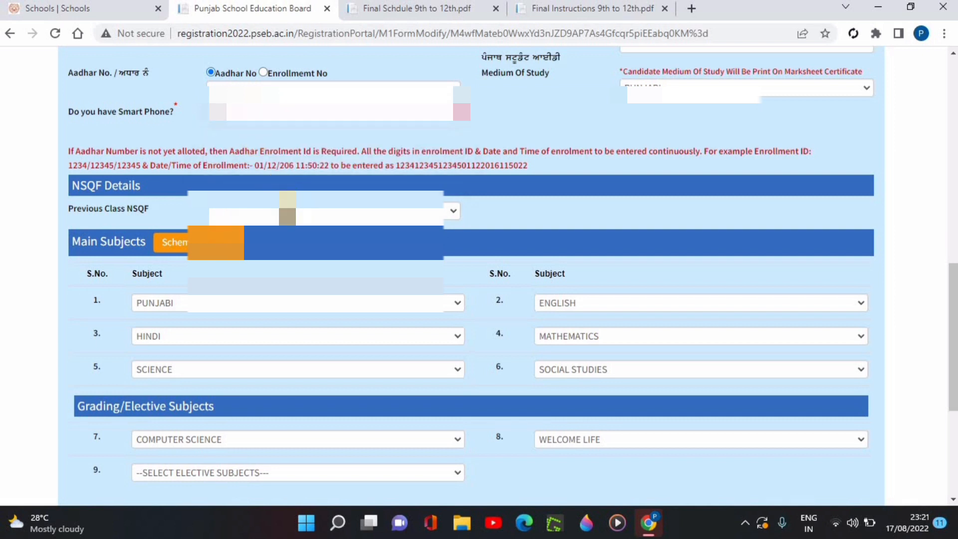
- Set Previous Class NSQF to NO and the request for an NSQF subject in the current class to NO
click(288, 210)
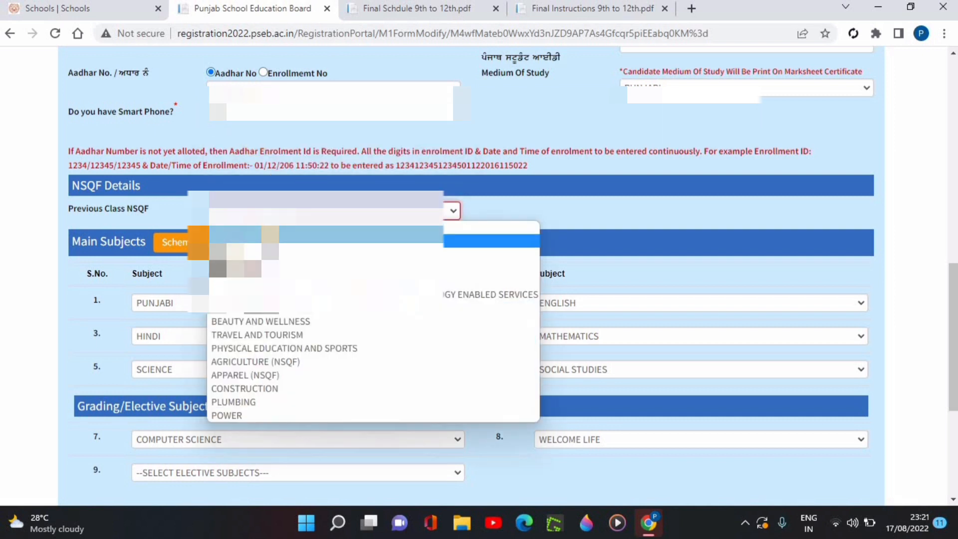
click(270, 239)
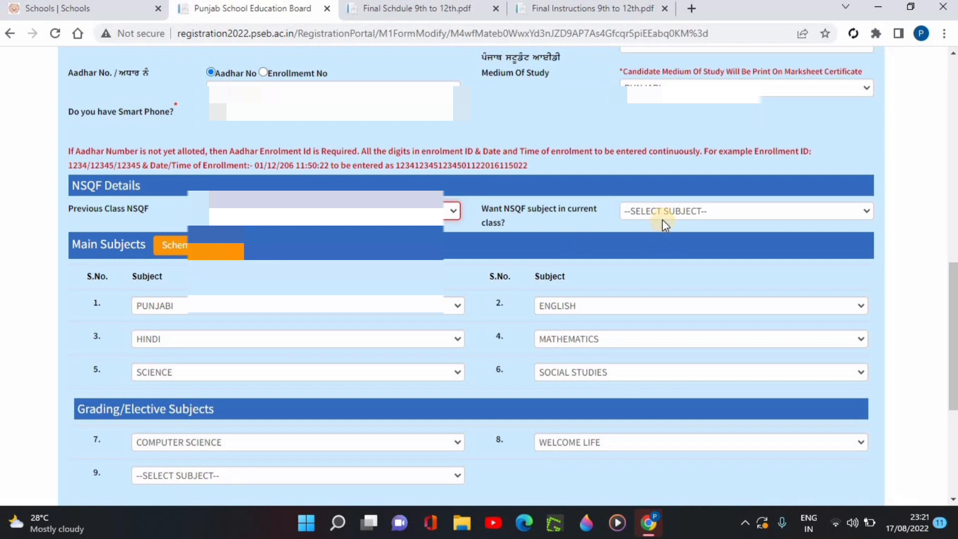
click(645, 208)
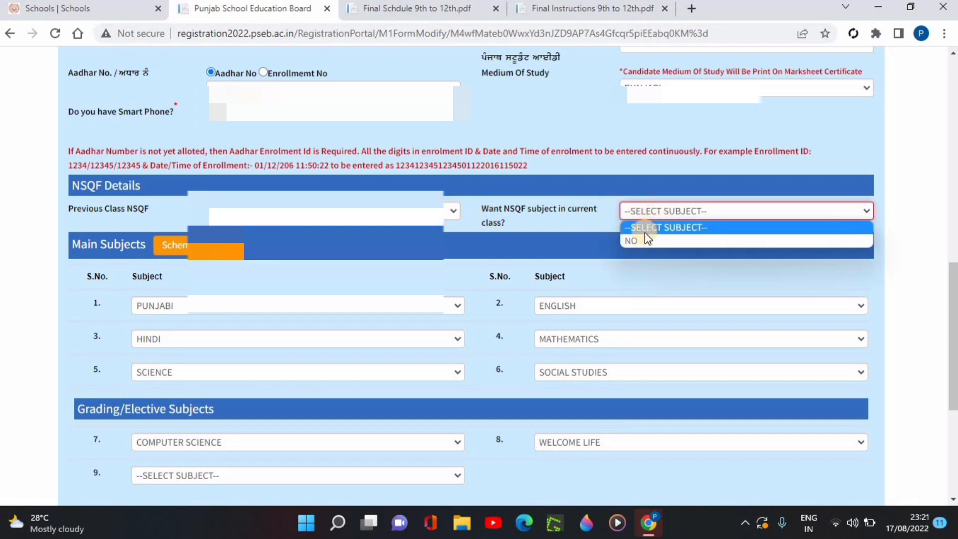
click(643, 241)
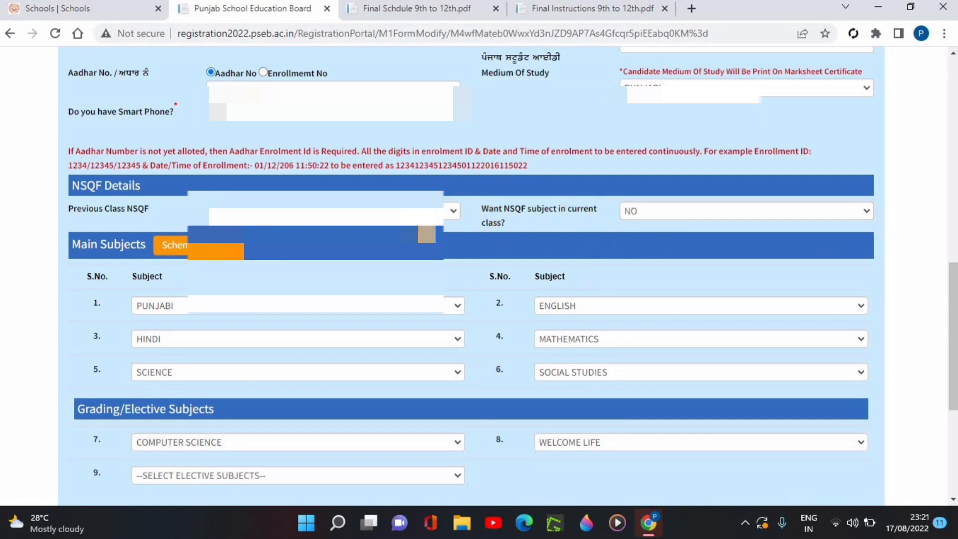
- Choose MECH. DRAWING & PAINTING (28) as the ninth, elective subject and update the candidate's details
scroll(394, 220, down, 3)
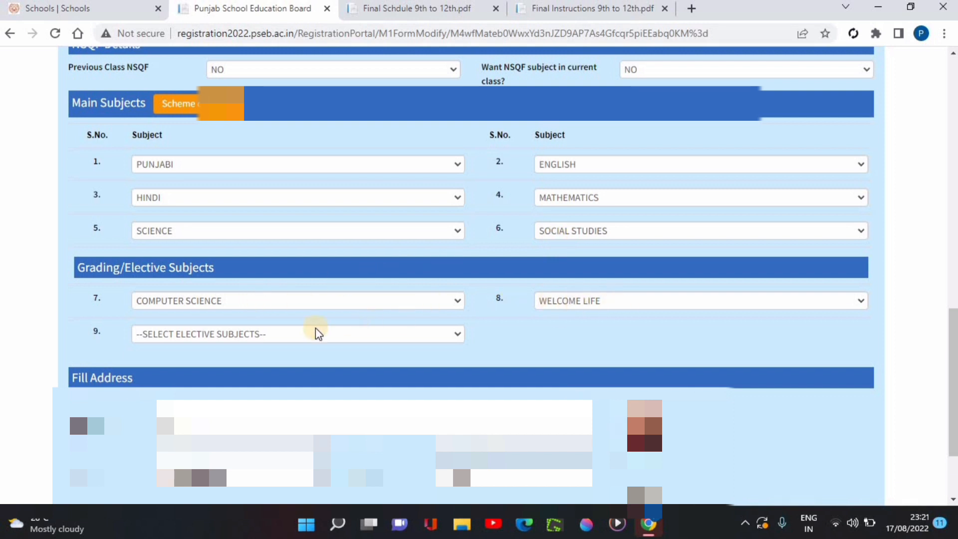
click(253, 336)
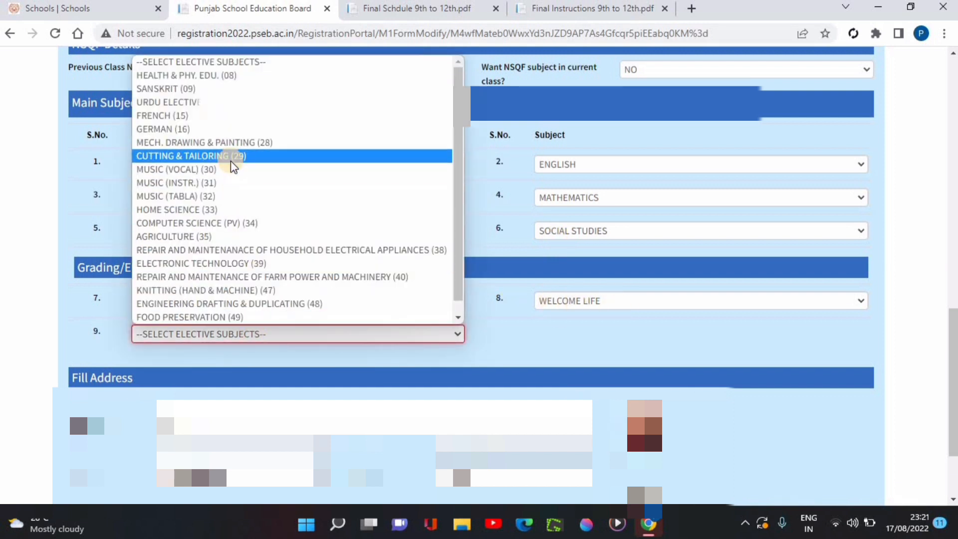
click(230, 144)
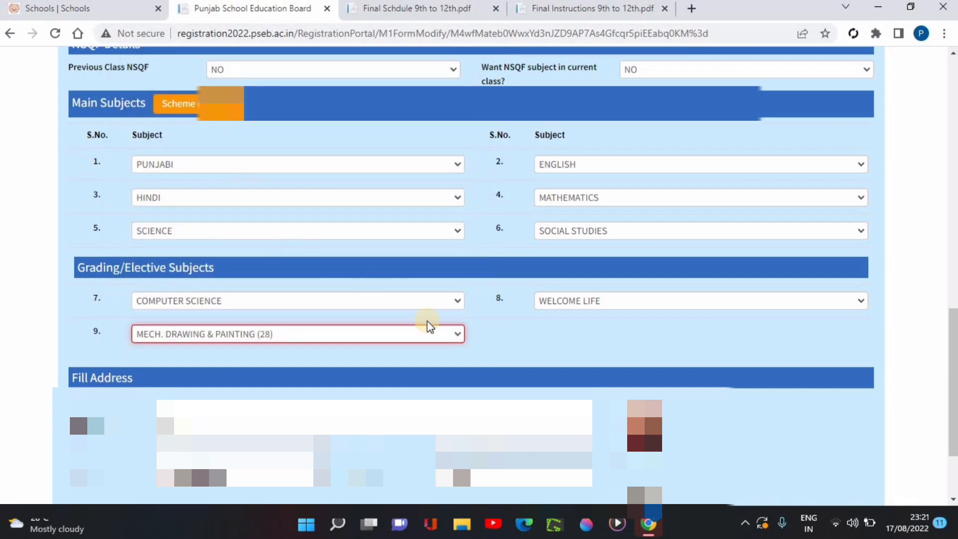
click(502, 346)
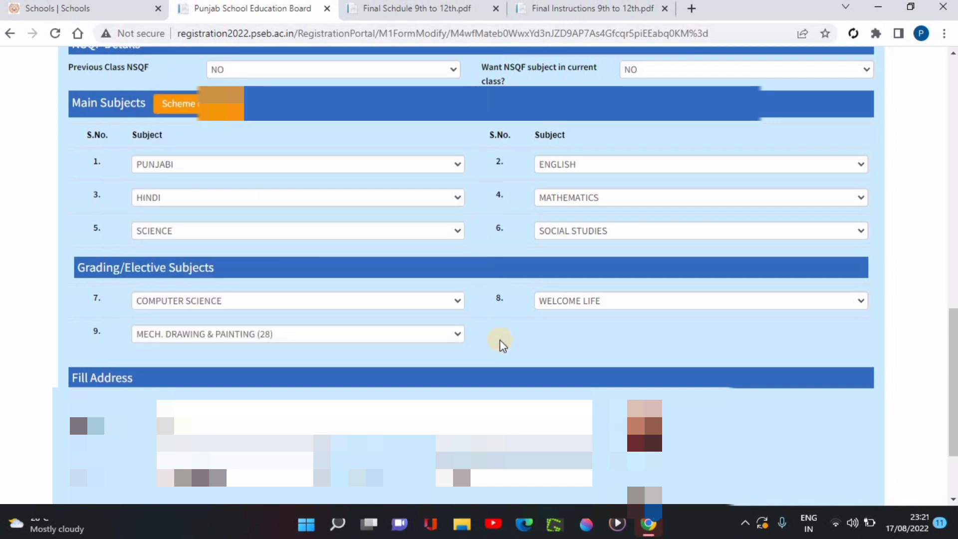
scroll(502, 345, down, 1)
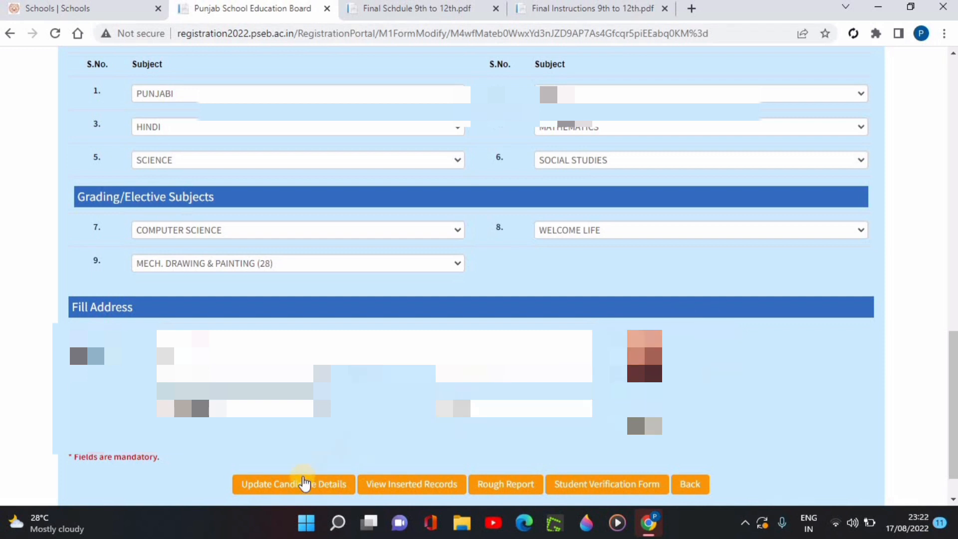
click(305, 483)
- View the M1 rough report page and return to the student's form
scroll(305, 483, down, 1)
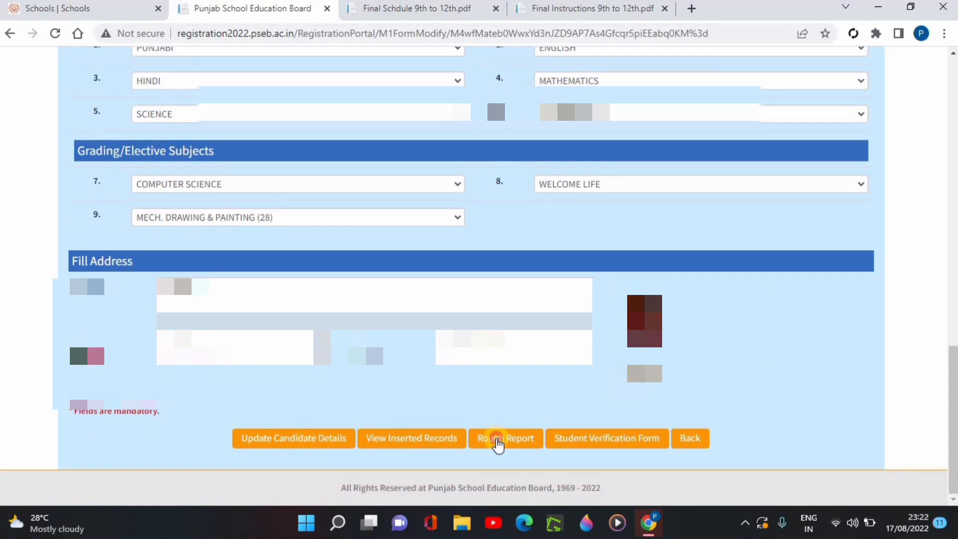
click(499, 441)
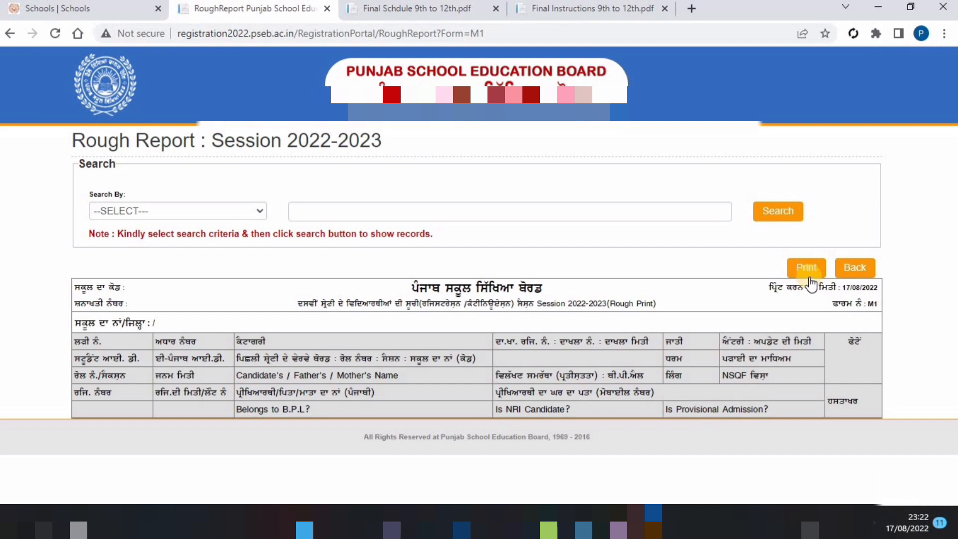
click(843, 274)
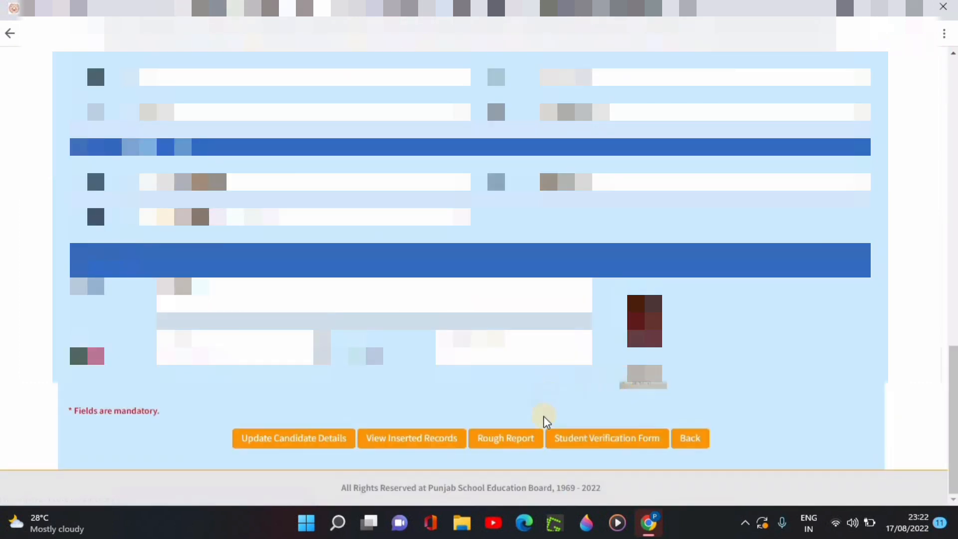
- Open the student verification form, search it by ALL and go back
click(583, 442)
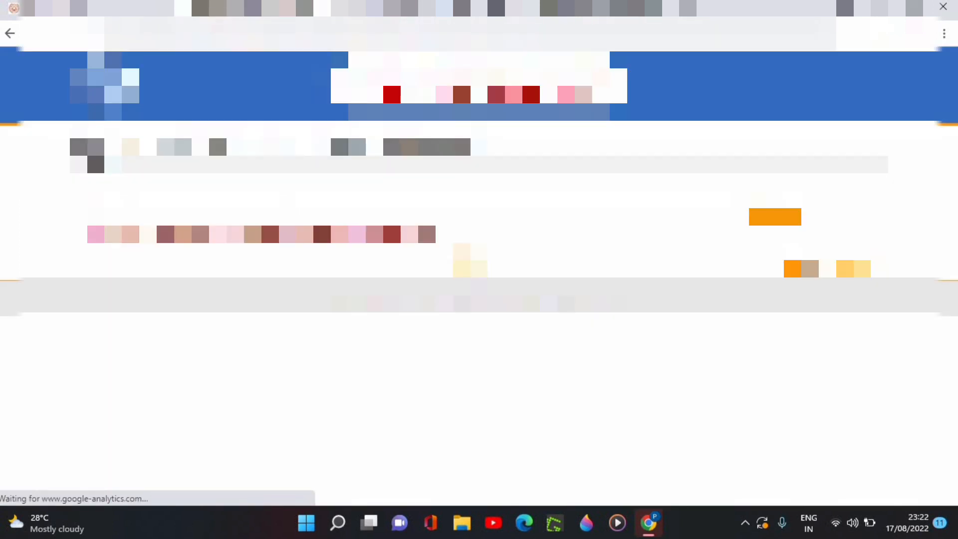
click(173, 214)
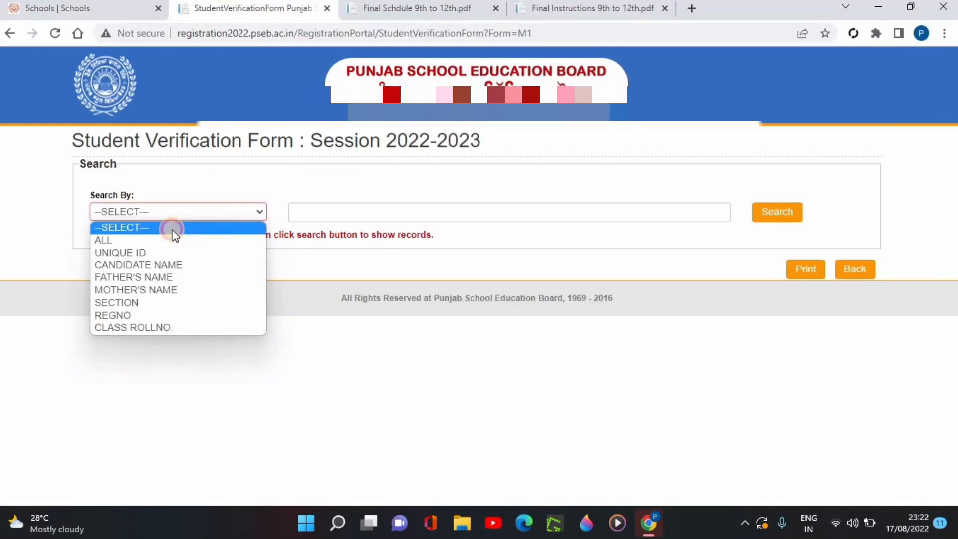
click(263, 243)
click(783, 223)
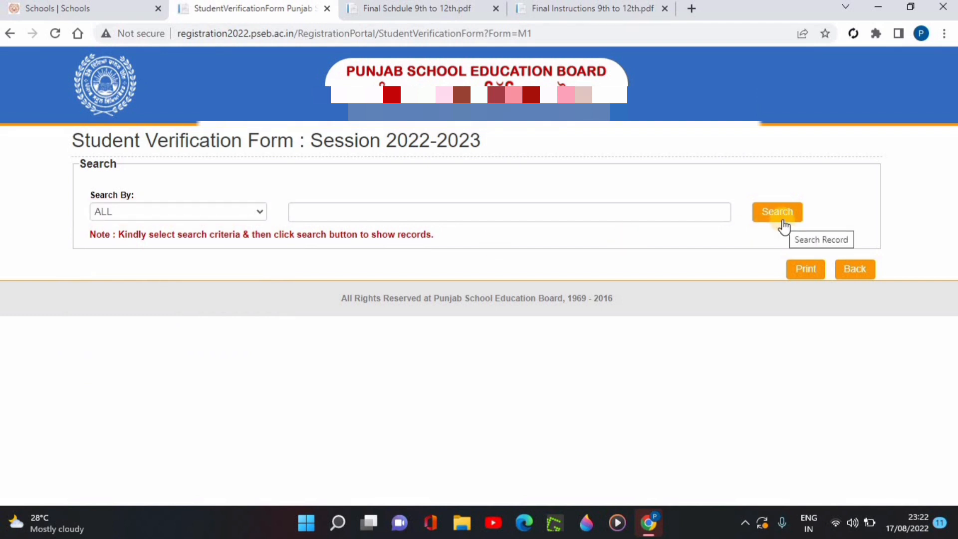
click(854, 271)
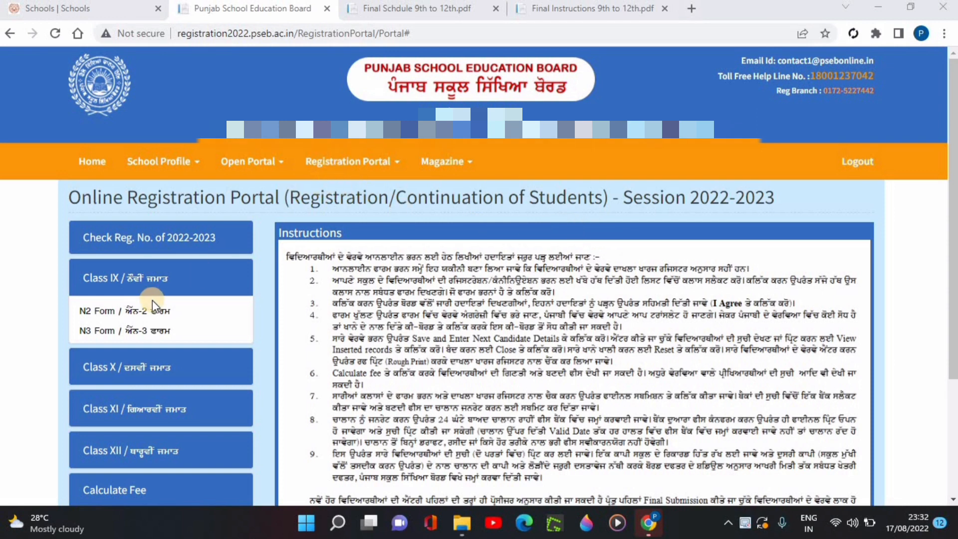
- Open the T1 form for Class XII and submit the agreement to its instructions
scroll(150, 305, down, 3)
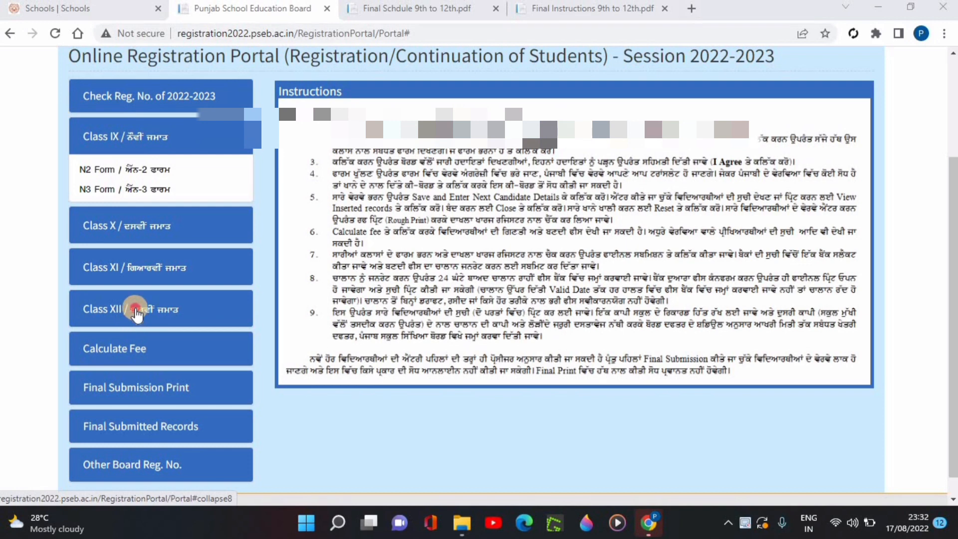
click(136, 312)
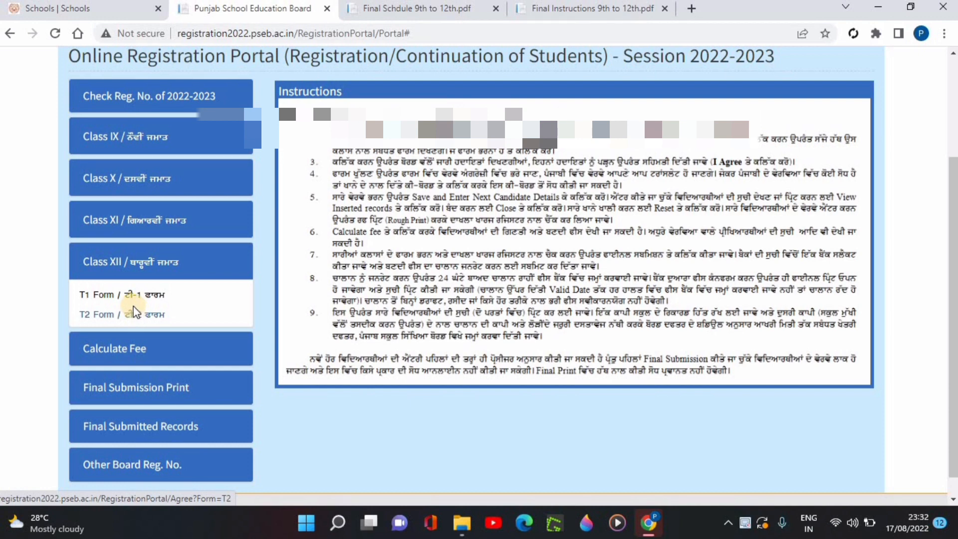
click(142, 295)
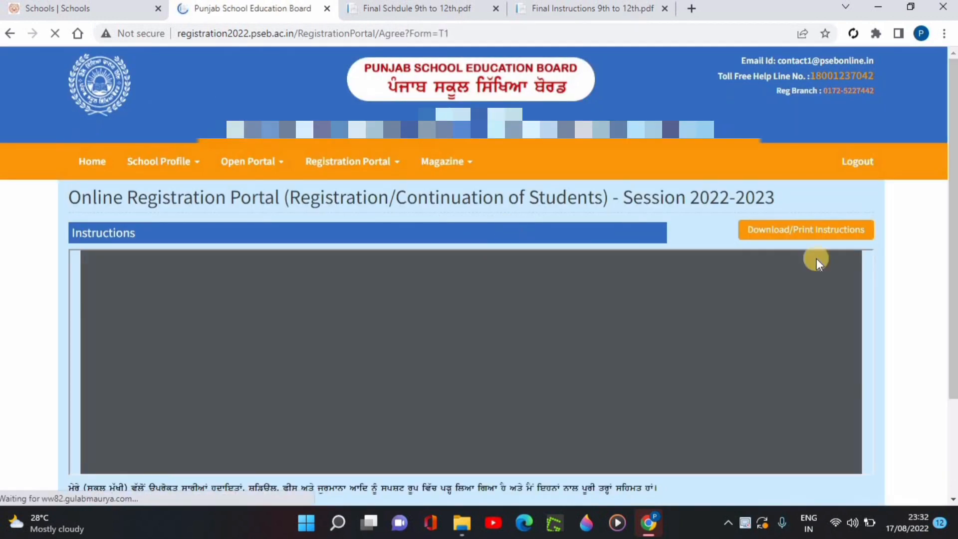
scroll(816, 259, down, 2)
click(445, 450)
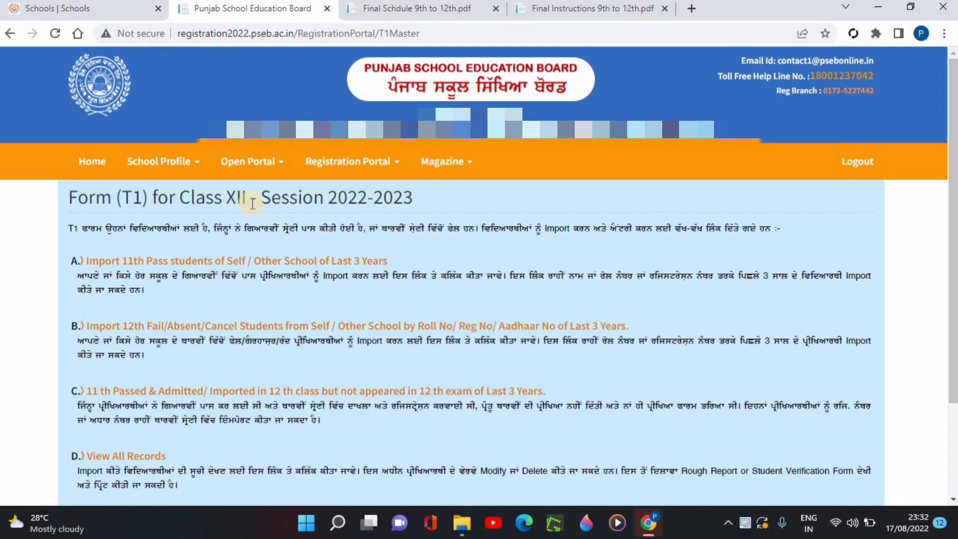
- Open the import of 11th pass students and search it by year 2022, SELF SCHOOL and ALL
click(164, 265)
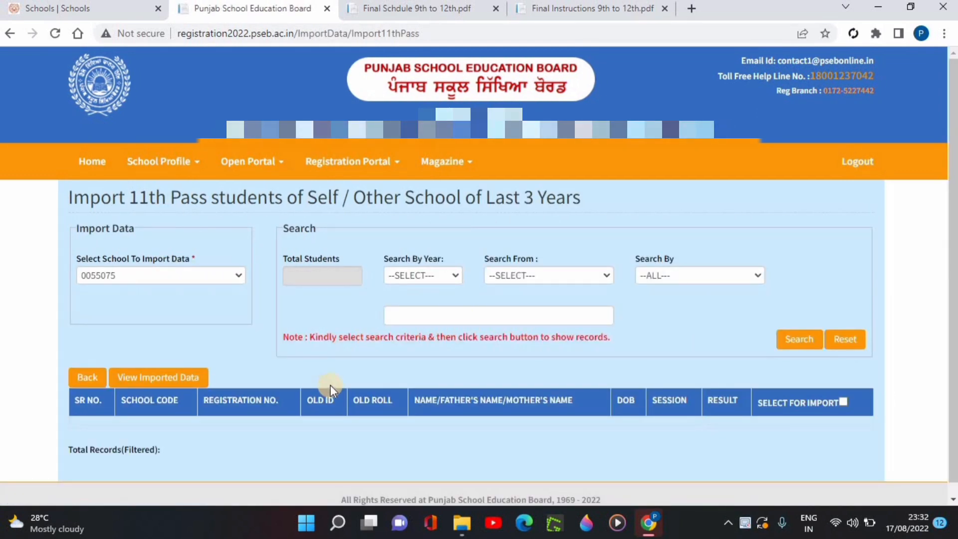
click(424, 275)
click(416, 305)
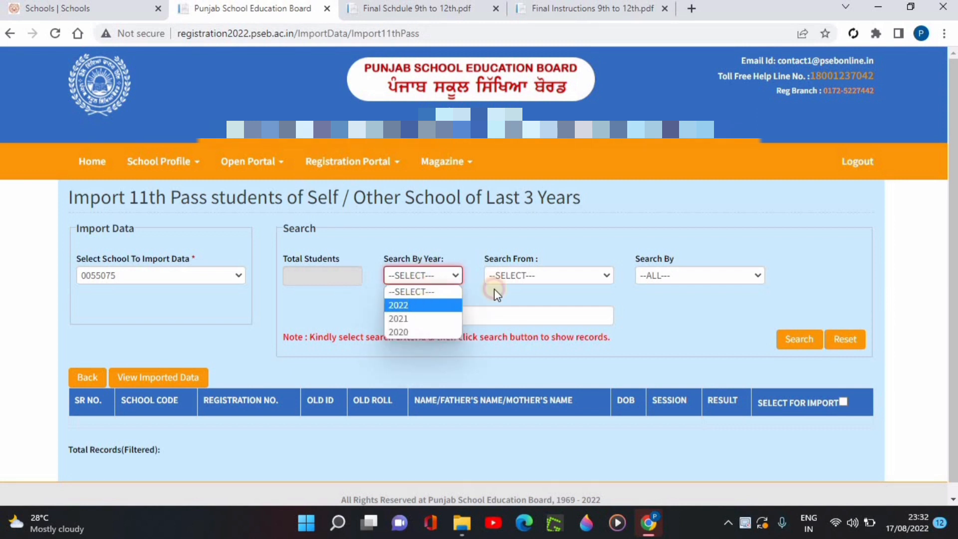
click(524, 275)
click(654, 303)
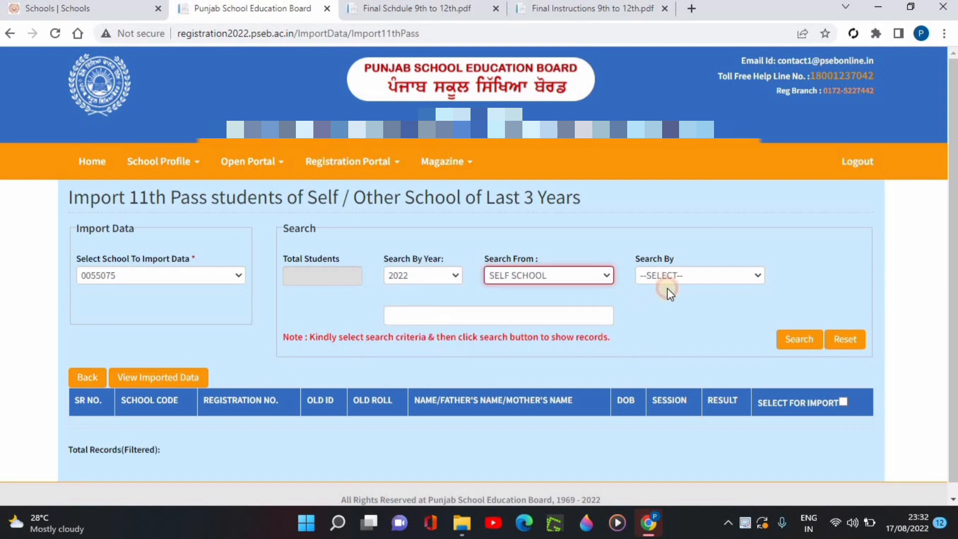
click(669, 279)
click(677, 308)
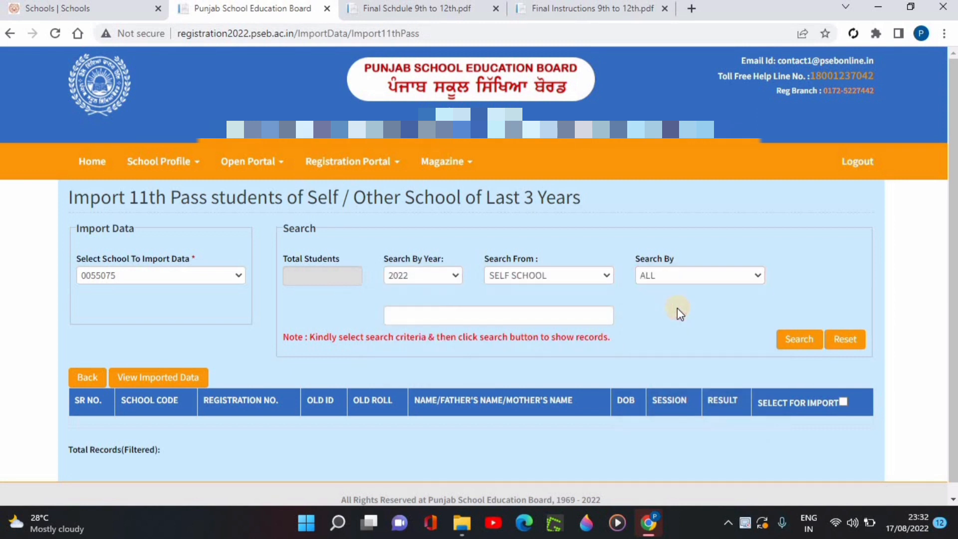
click(795, 343)
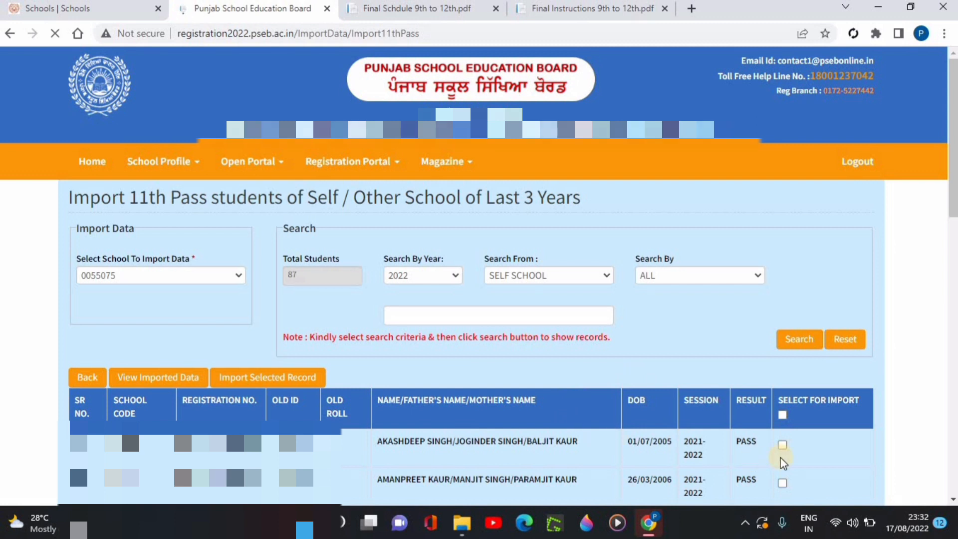
- Mark the first listed passed student for import and open the inserted T1 record for modification
click(783, 445)
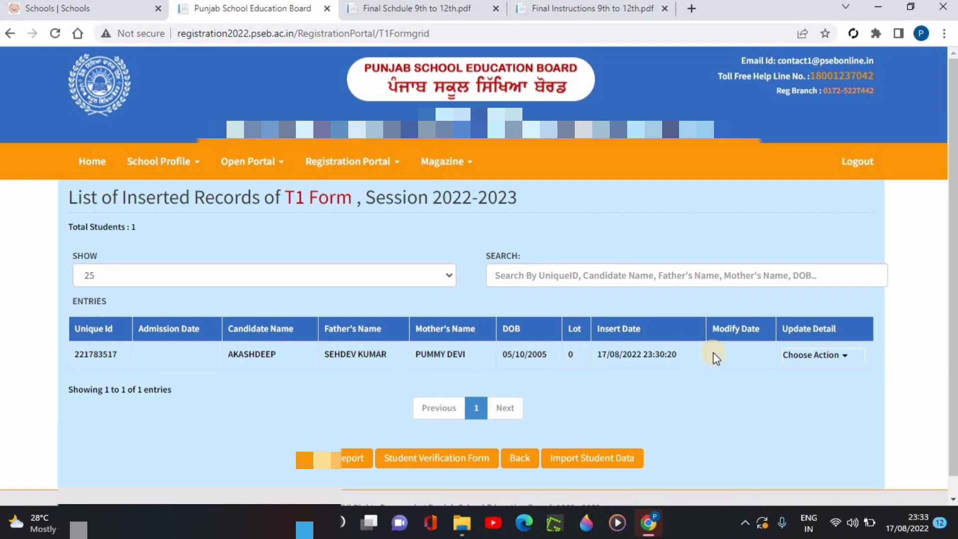
click(804, 355)
click(804, 389)
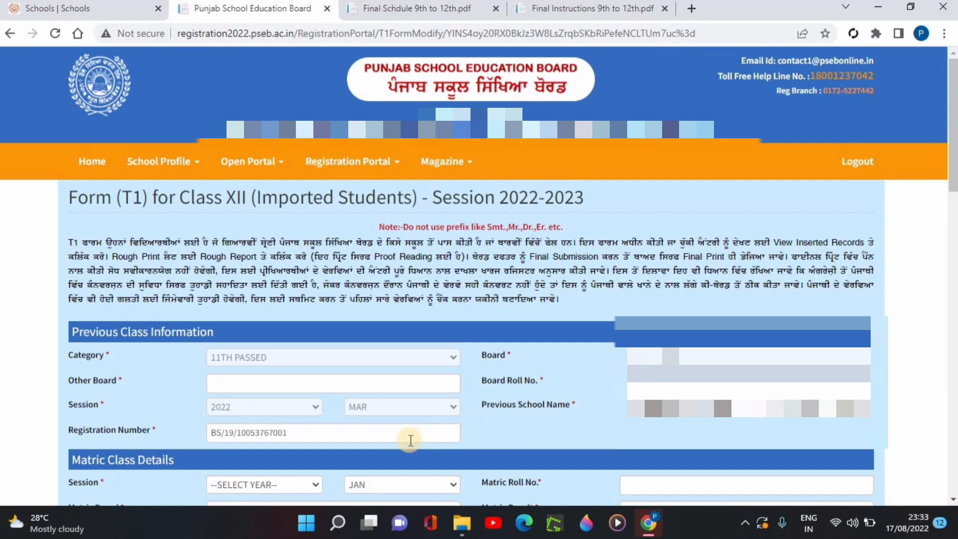
- Examine the Matric Class Details fields, including the session year, roll number and result choices
scroll(511, 414, down, 3)
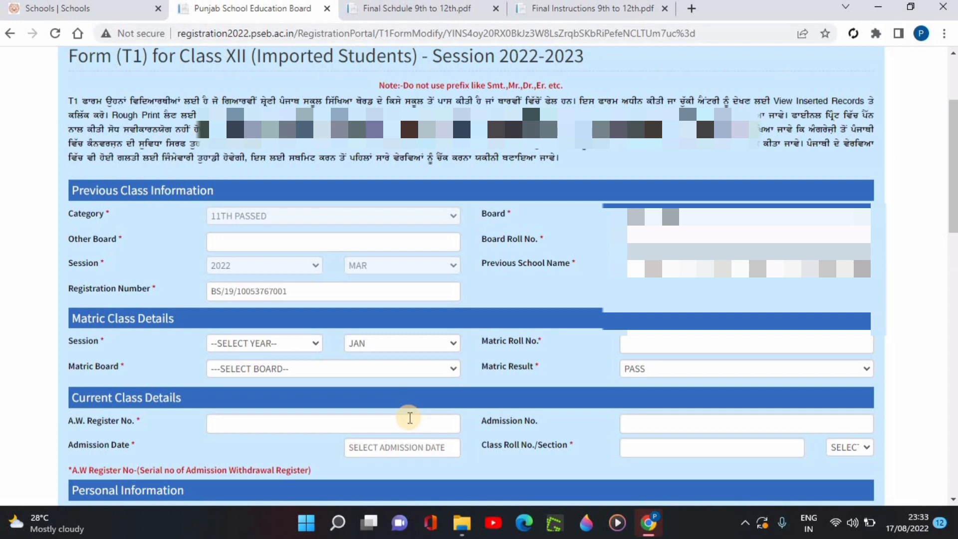
click(252, 343)
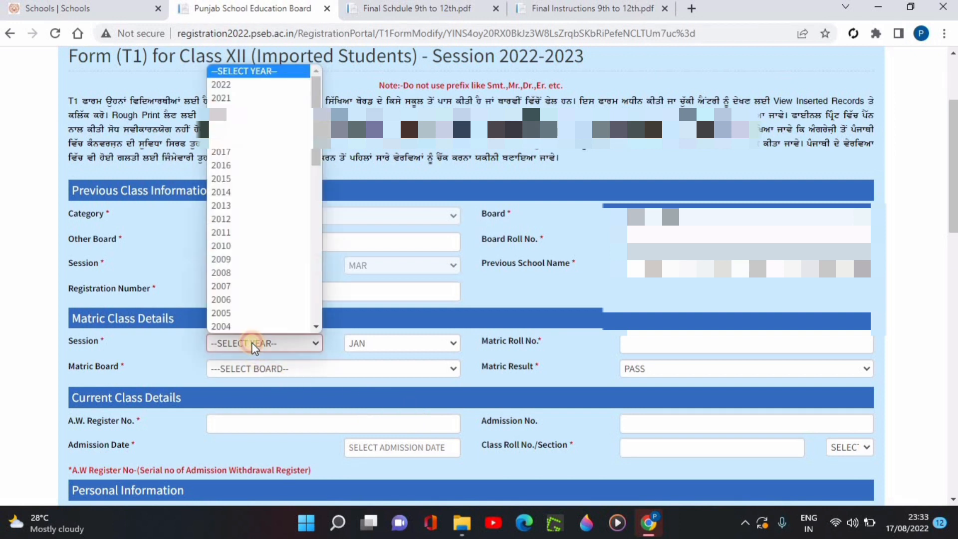
click(404, 356)
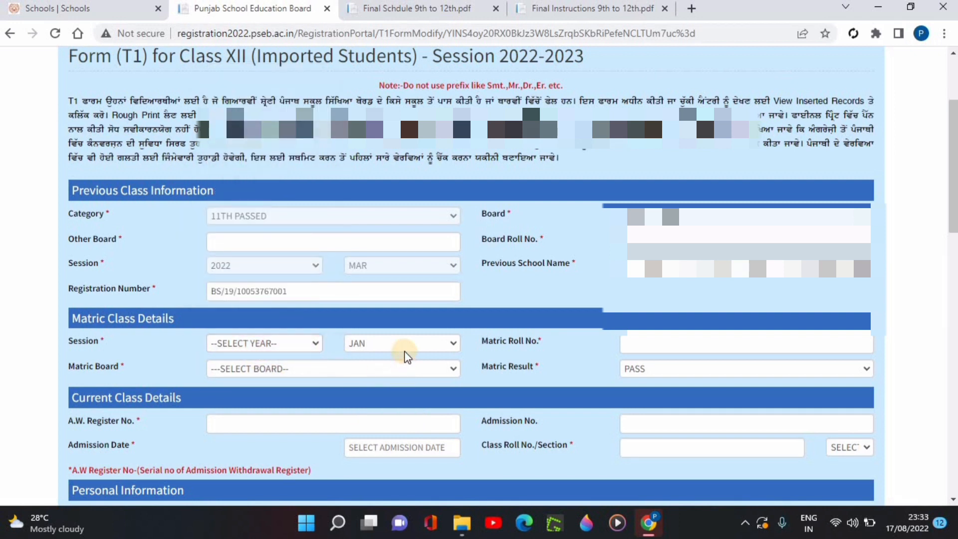
click(648, 344)
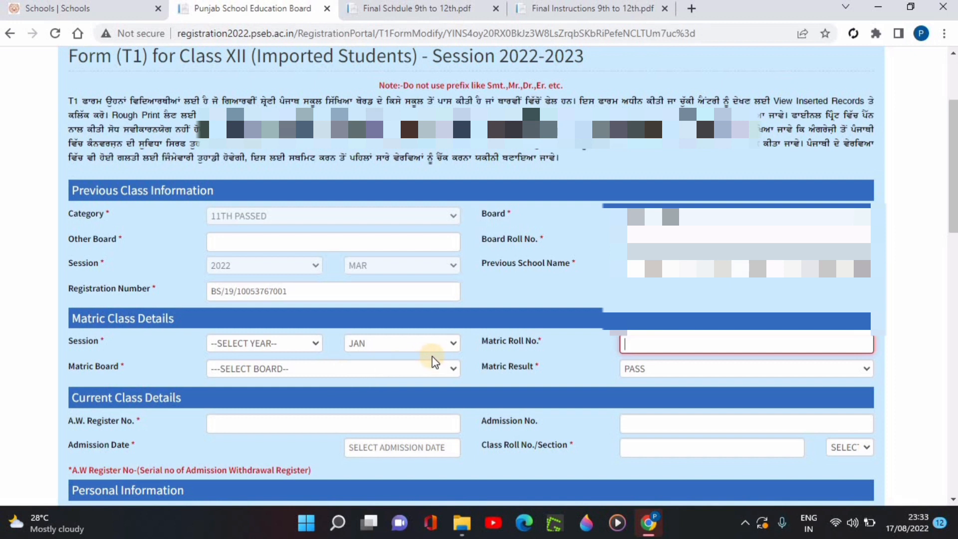
click(674, 369)
click(564, 369)
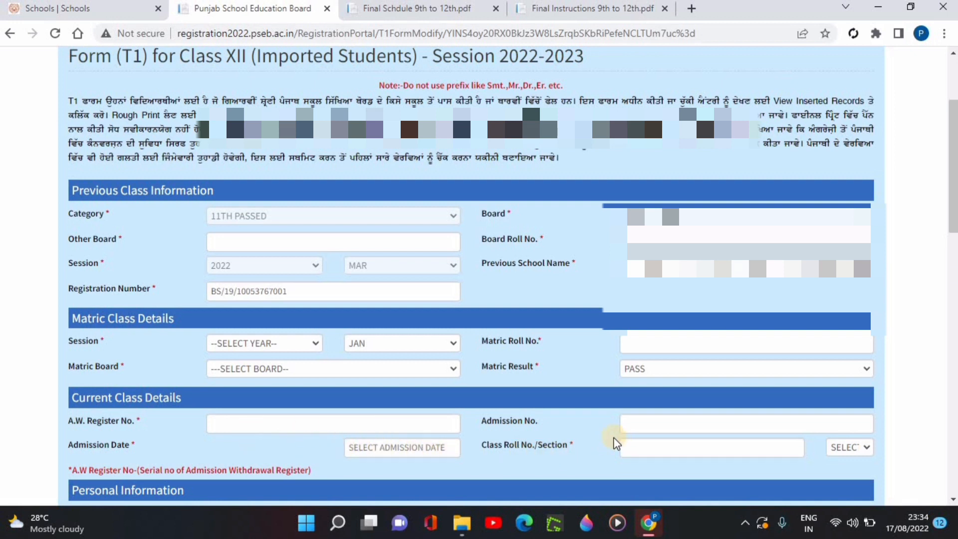
- In the personal information, set the candidate's medium of study to PUNJABI and the smartphone answer to NO
scroll(591, 443, down, 4)
scroll(471, 276, down, 4)
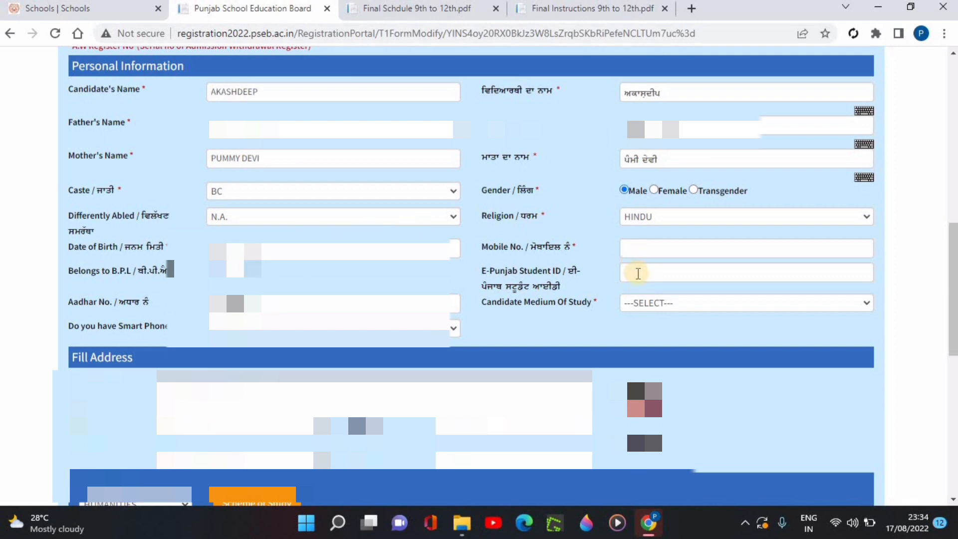
click(640, 299)
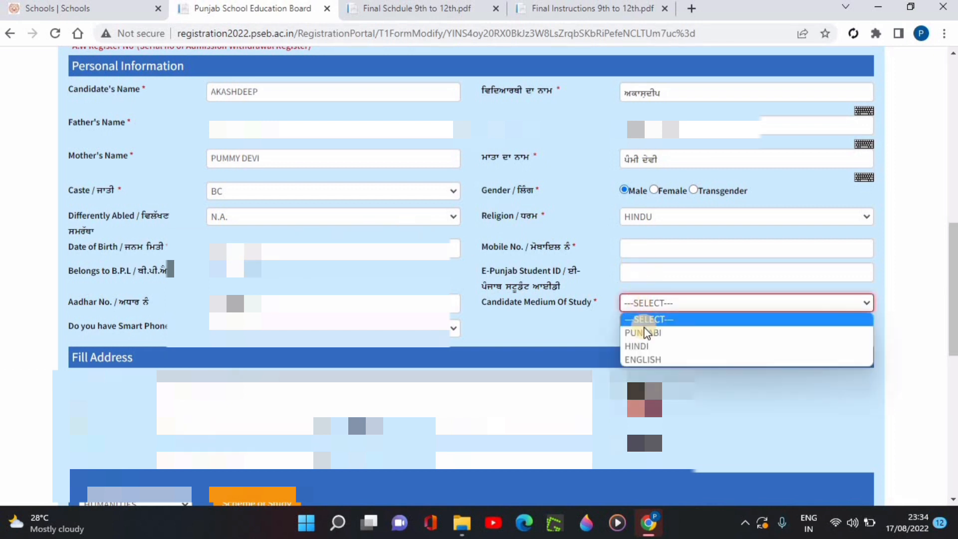
click(644, 328)
click(339, 328)
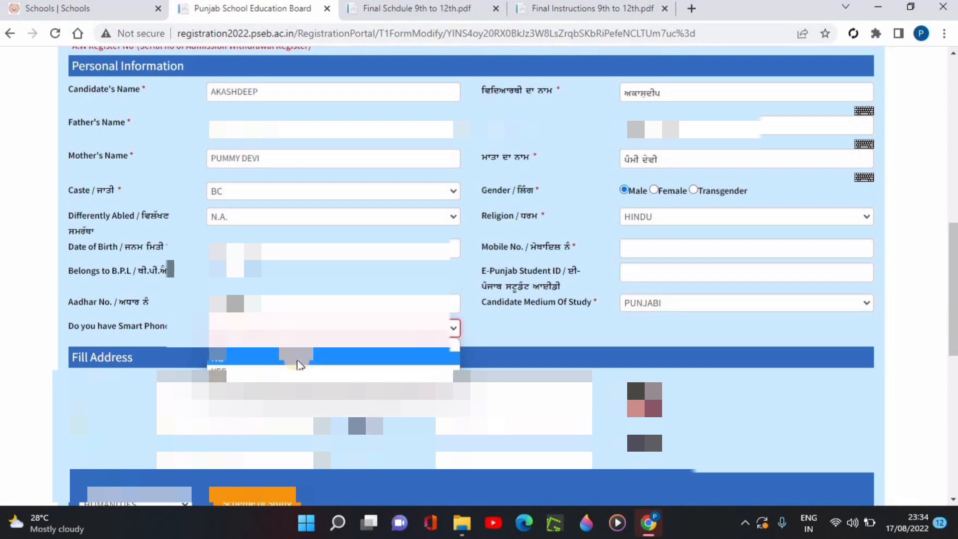
click(298, 363)
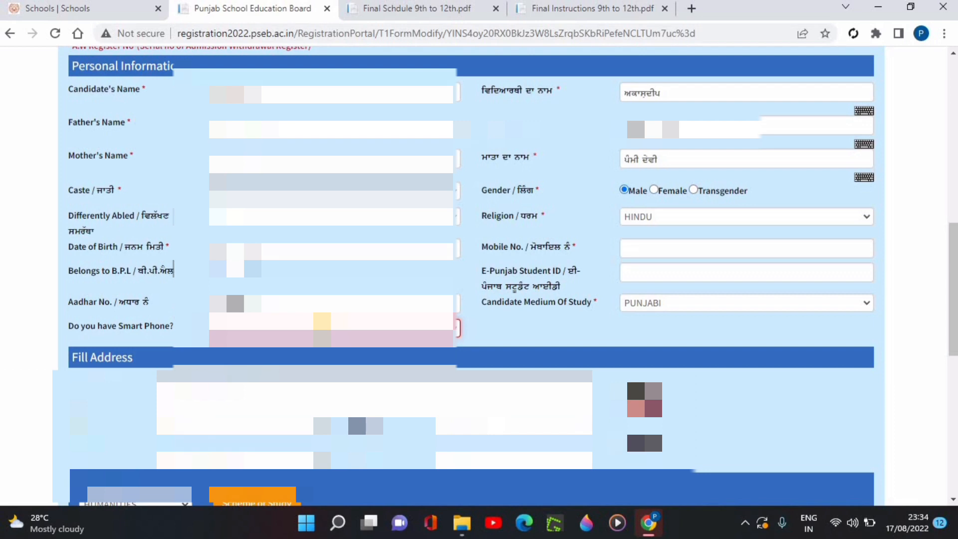
click(480, 325)
- Select HUMANITIES as the student's group
scroll(480, 327, down, 5)
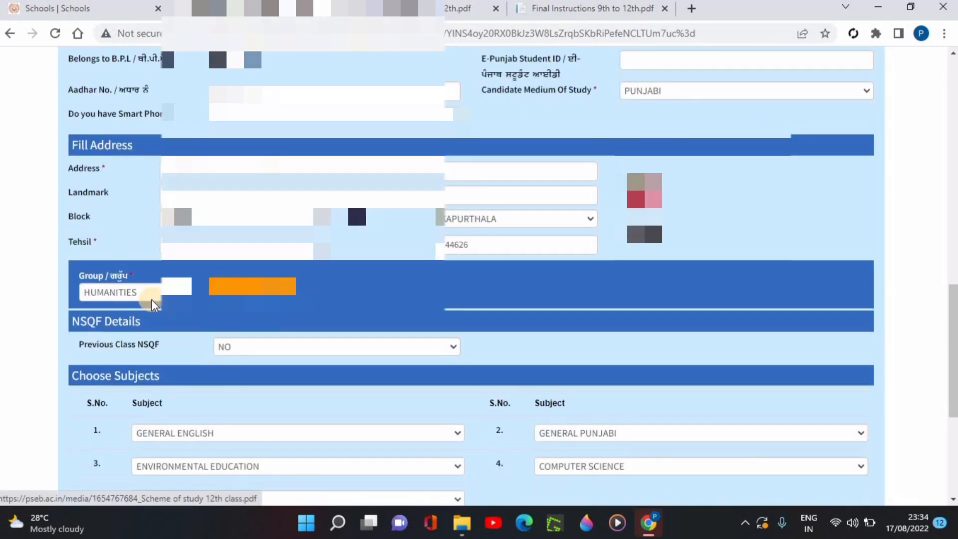
click(151, 296)
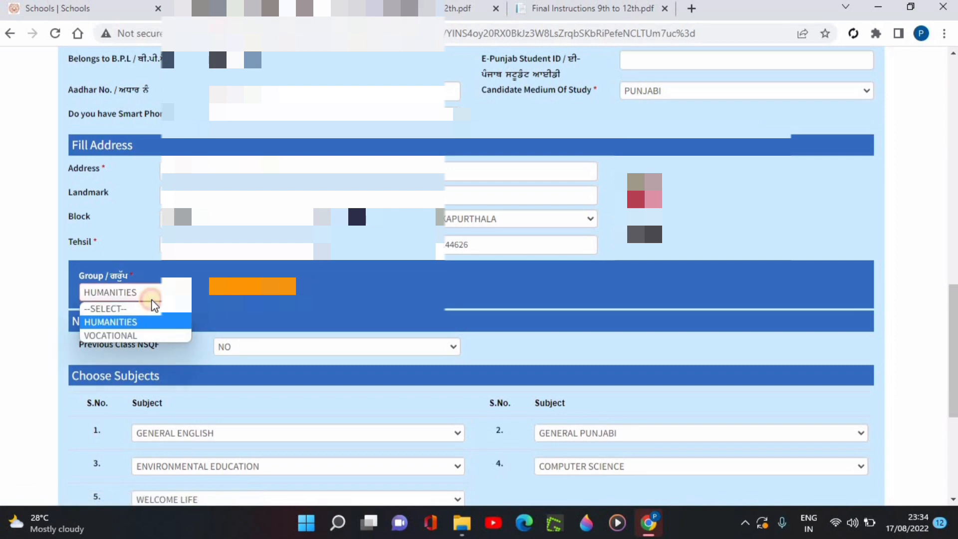
click(144, 324)
- Examine the subject choices offered for the sixth and seventh subjects in the T1 form
scroll(340, 299, down, 3)
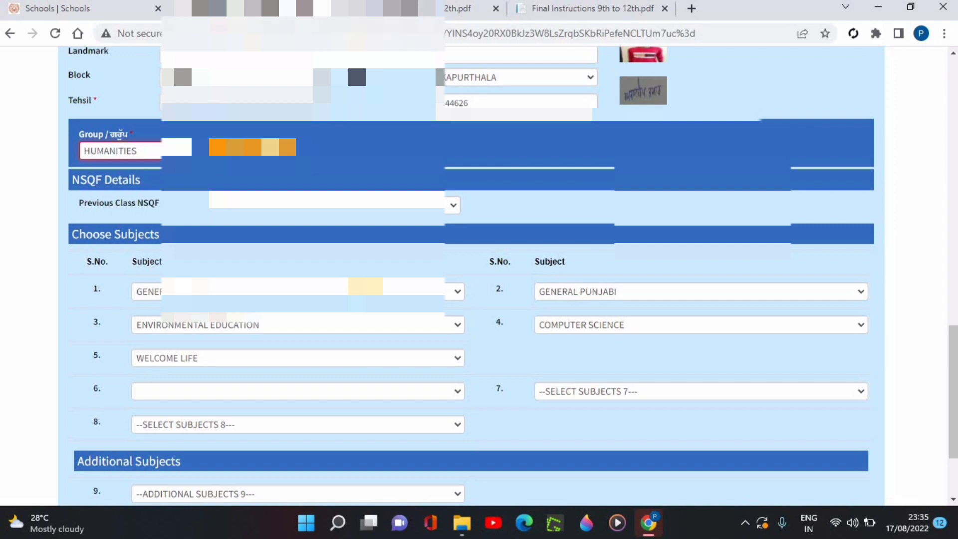
scroll(514, 291, down, 2)
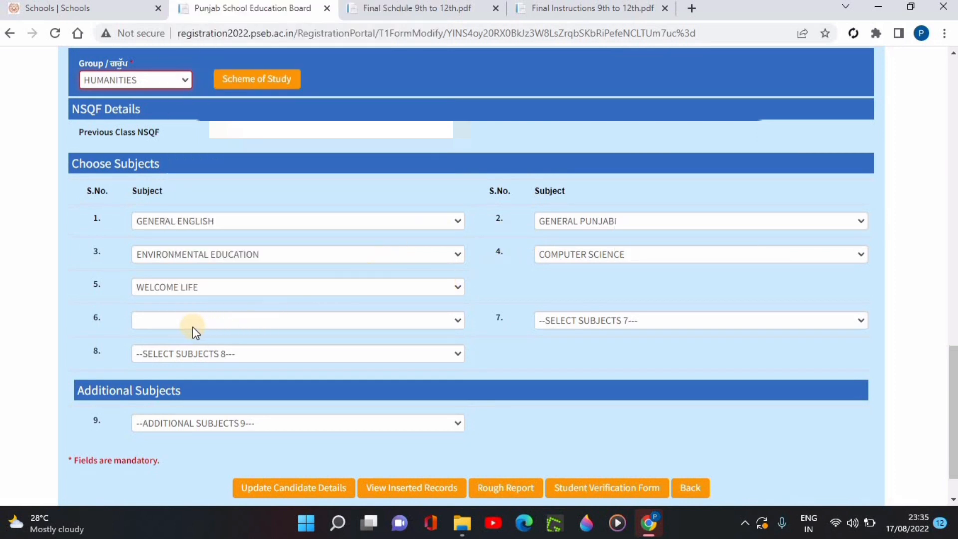
click(598, 322)
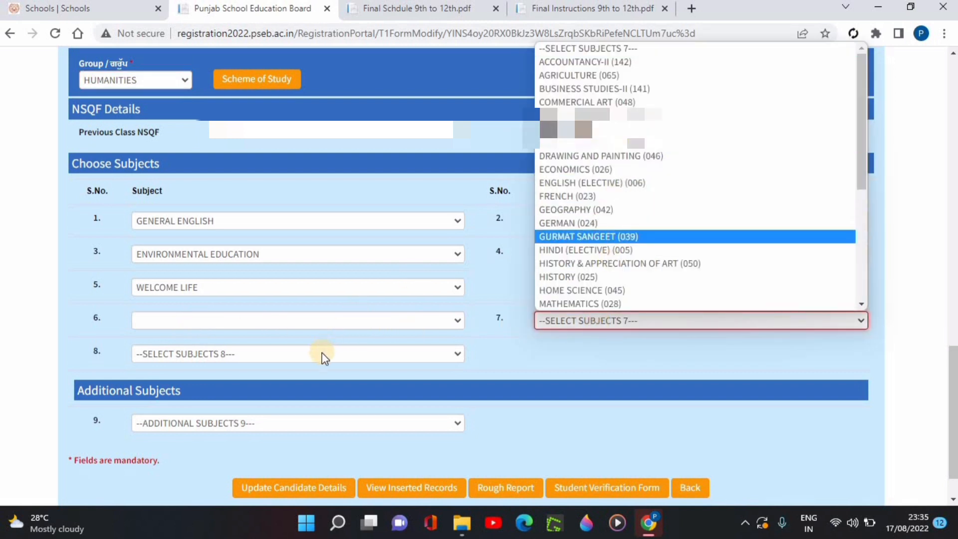
click(264, 318)
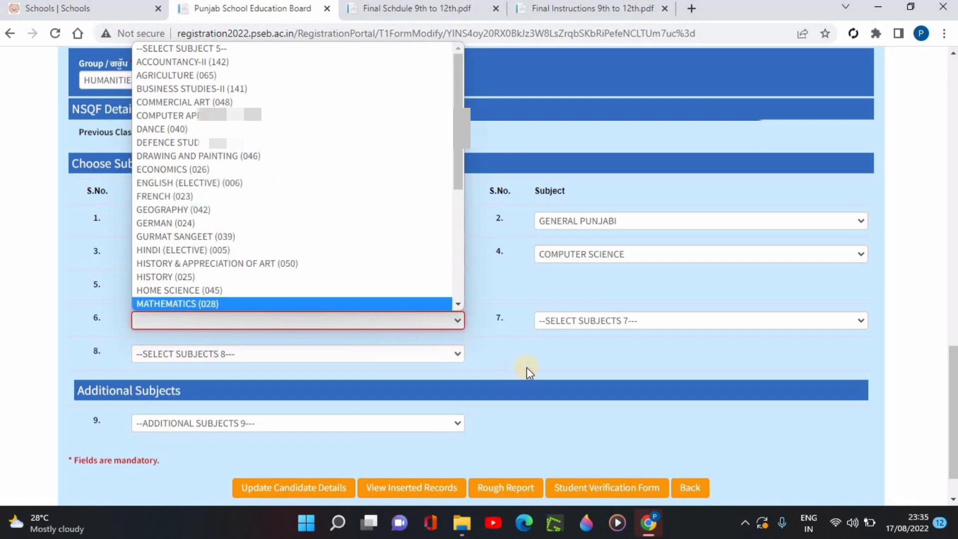
click(479, 361)
scroll(280, 361, down, 1)
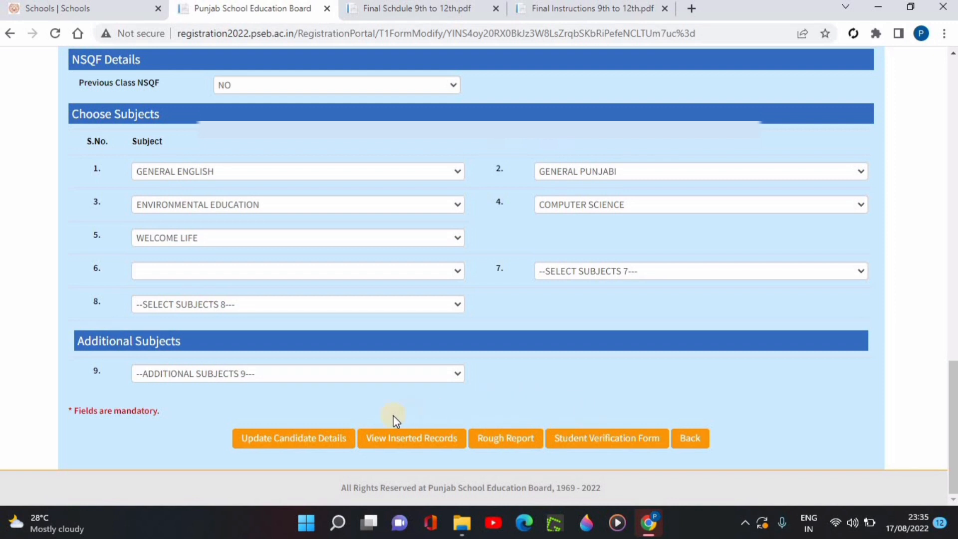
- View the T1 rough report page and go back
click(489, 441)
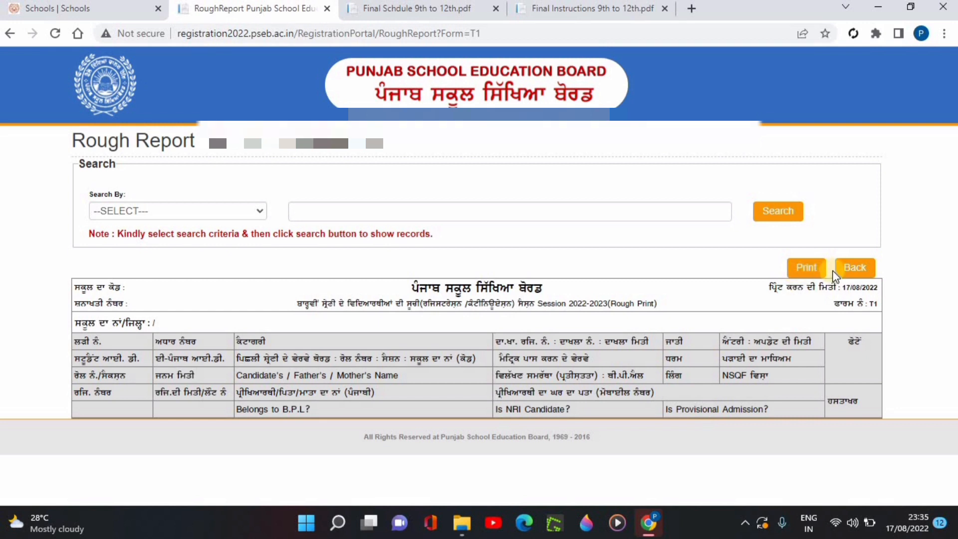
click(856, 274)
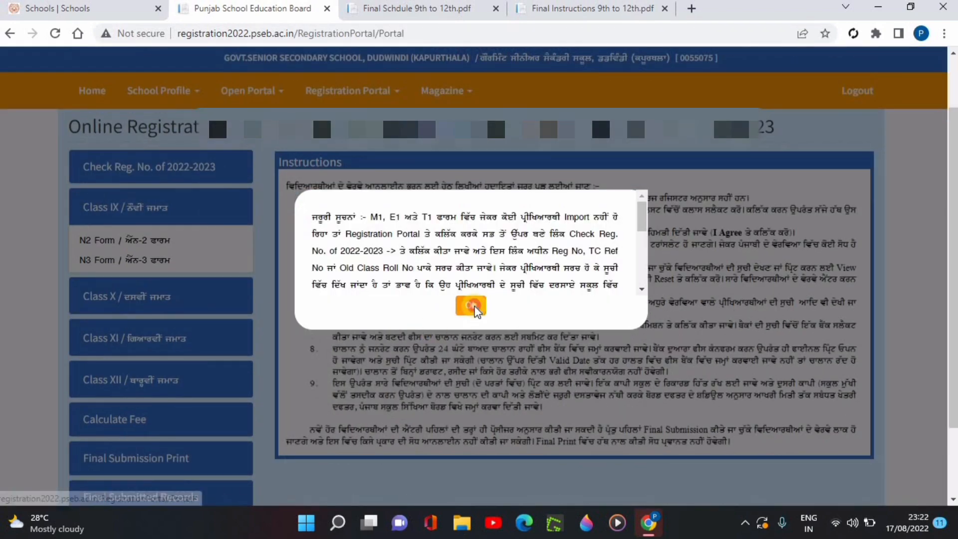
click(474, 306)
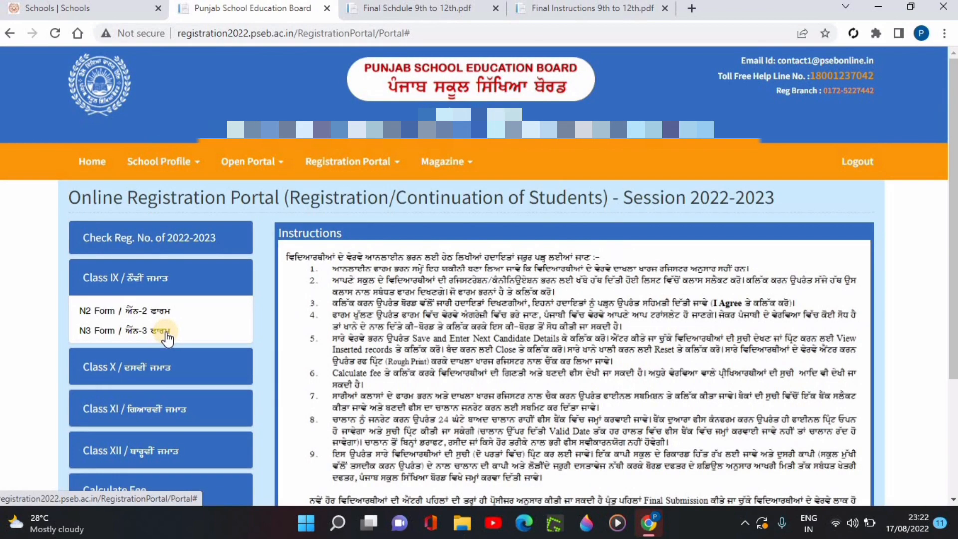
- Open Calculate Fee & Final Submit from the registration portal and calculate the fee for class 9TH by the N3 form
scroll(158, 331, down, 2)
click(116, 324)
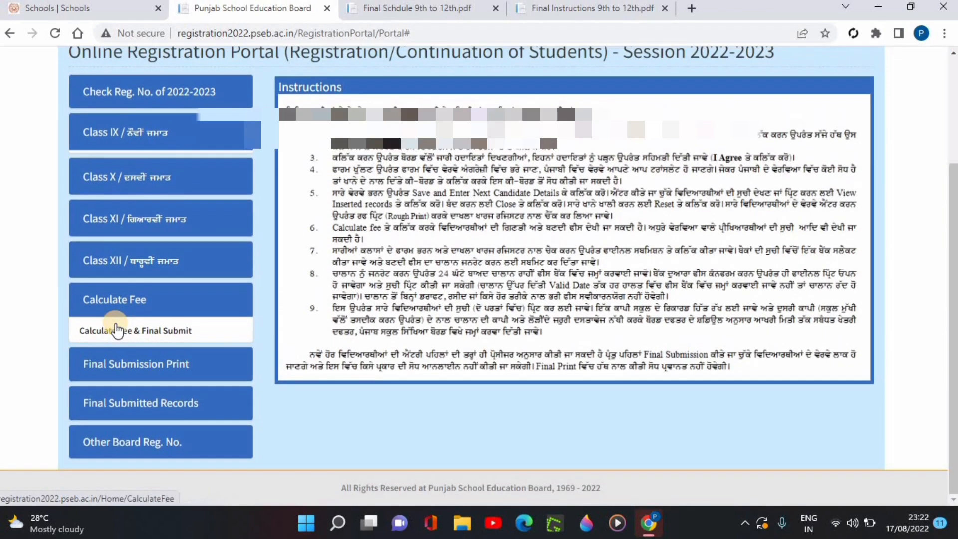
click(116, 329)
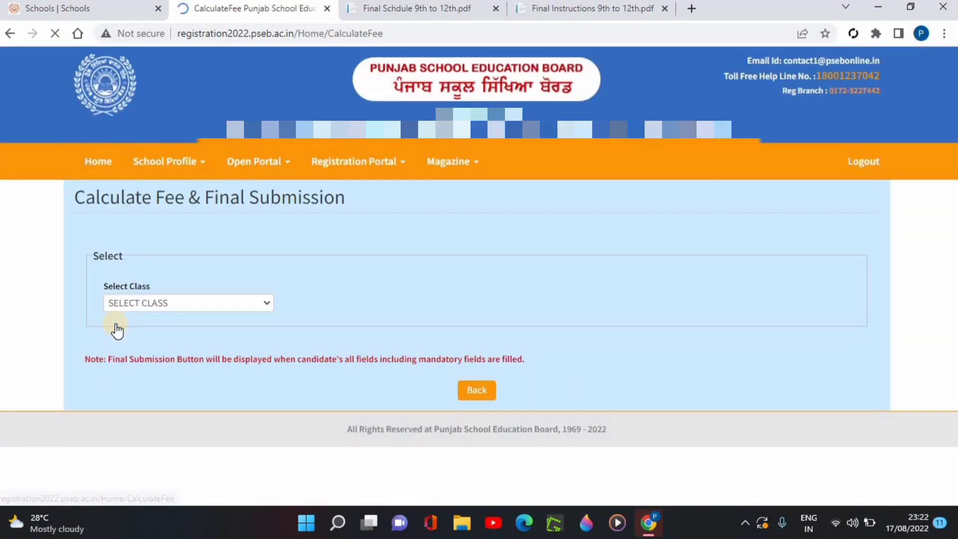
click(147, 307)
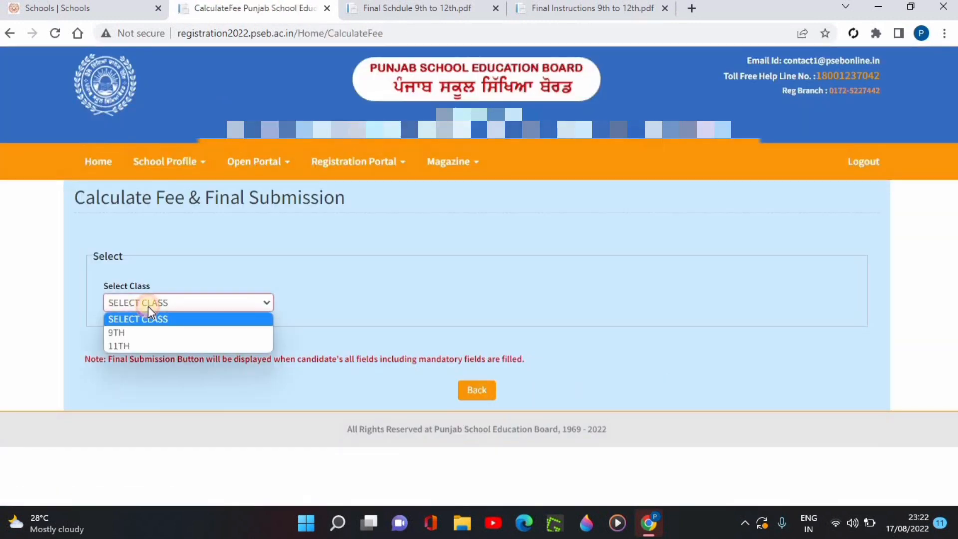
click(131, 334)
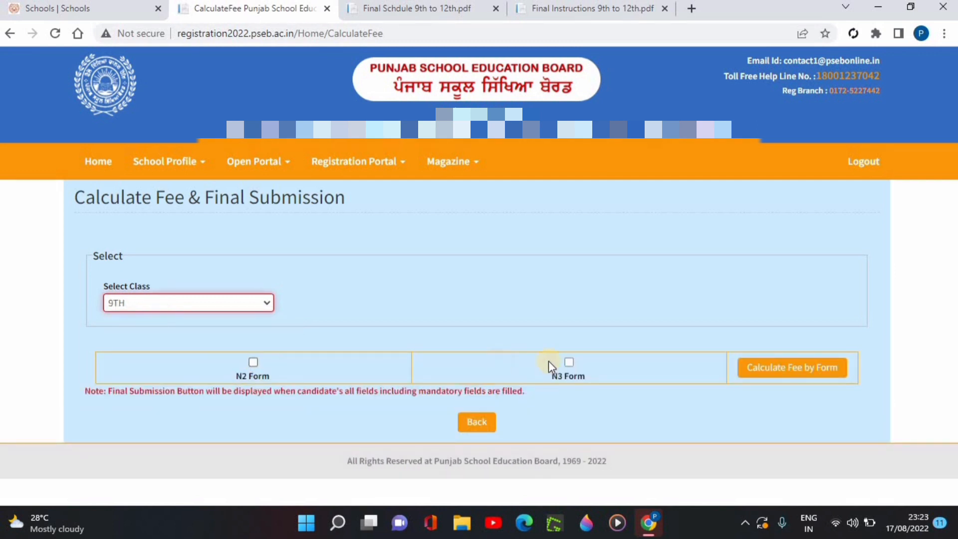
click(571, 363)
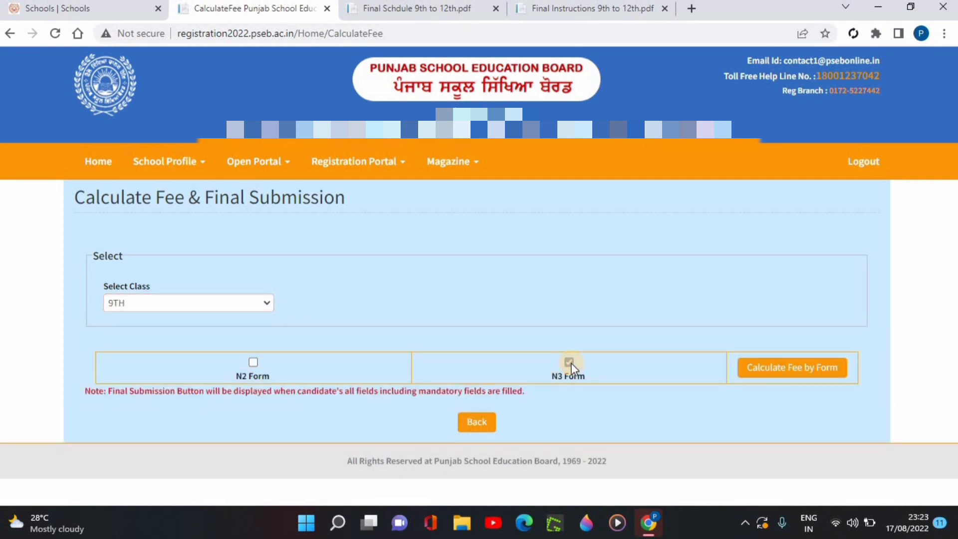
click(796, 368)
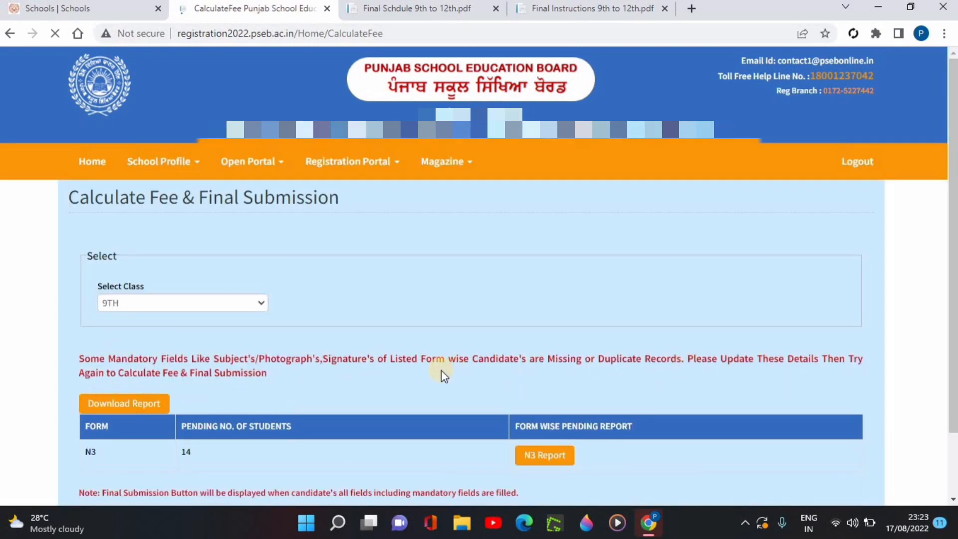
- Review the N3 pending report, the MIDDLE fee table and the final submission option of the fee calculation
scroll(338, 372, down, 2)
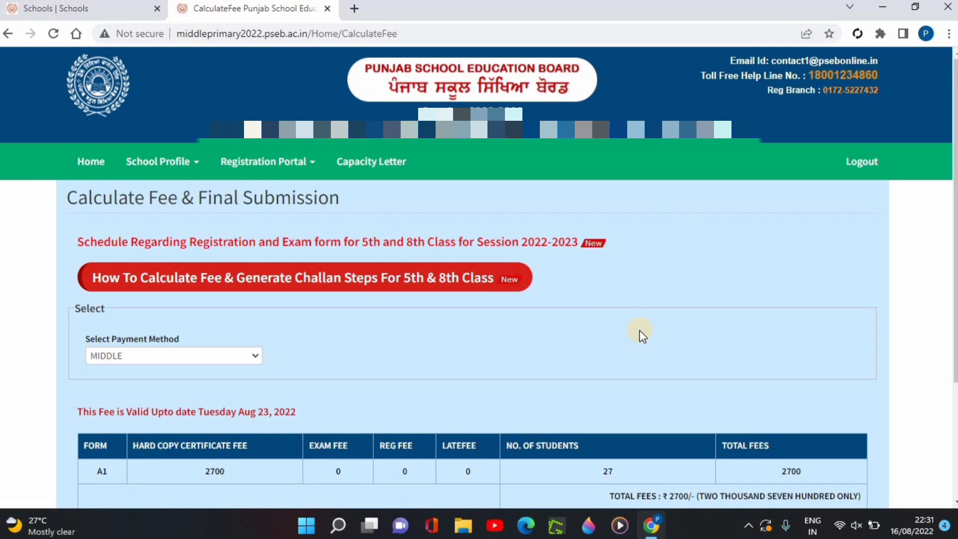
scroll(396, 331, down, 1)
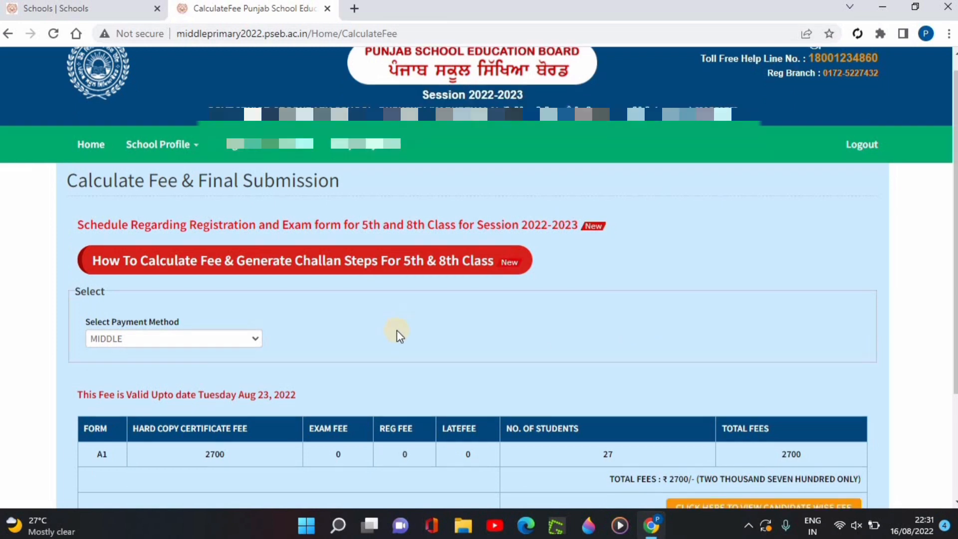
scroll(396, 331, down, 2)
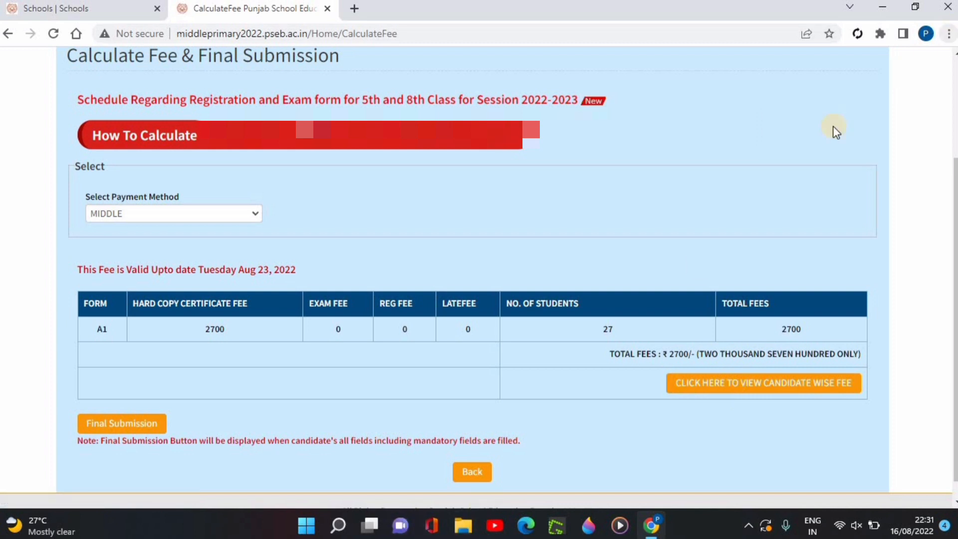
- Close the candidate-wise fee list and make the final submission for MIDDLE, accepting the data lock
click(467, 531)
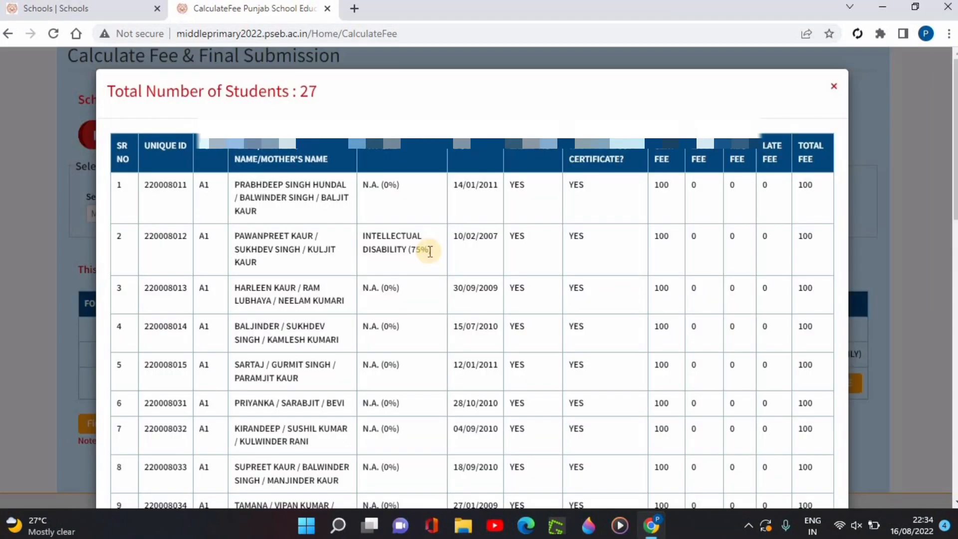
click(833, 89)
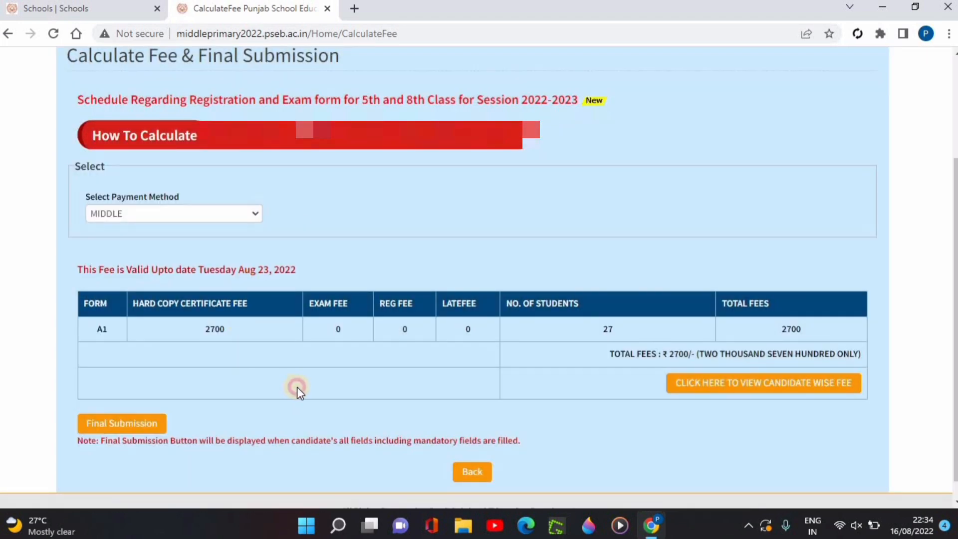
scroll(255, 390, down, 1)
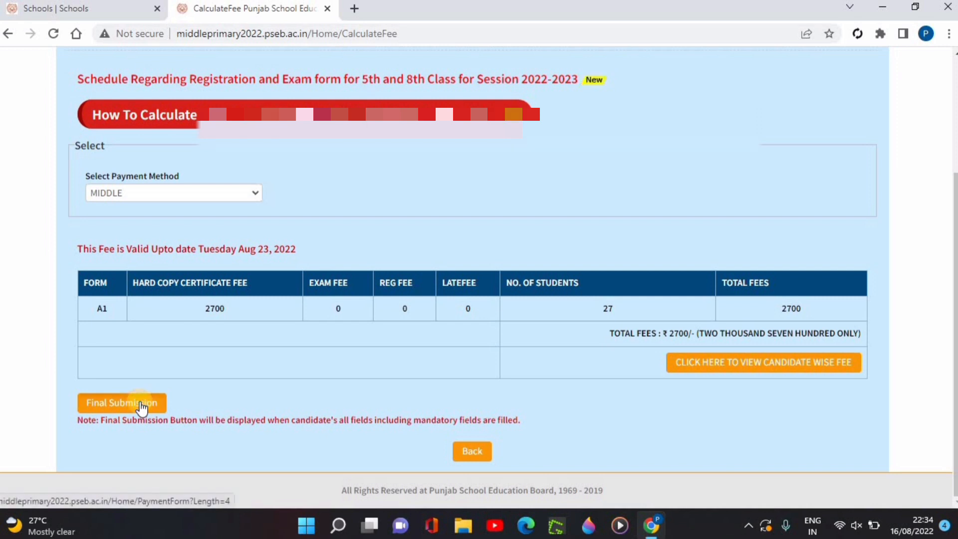
click(142, 408)
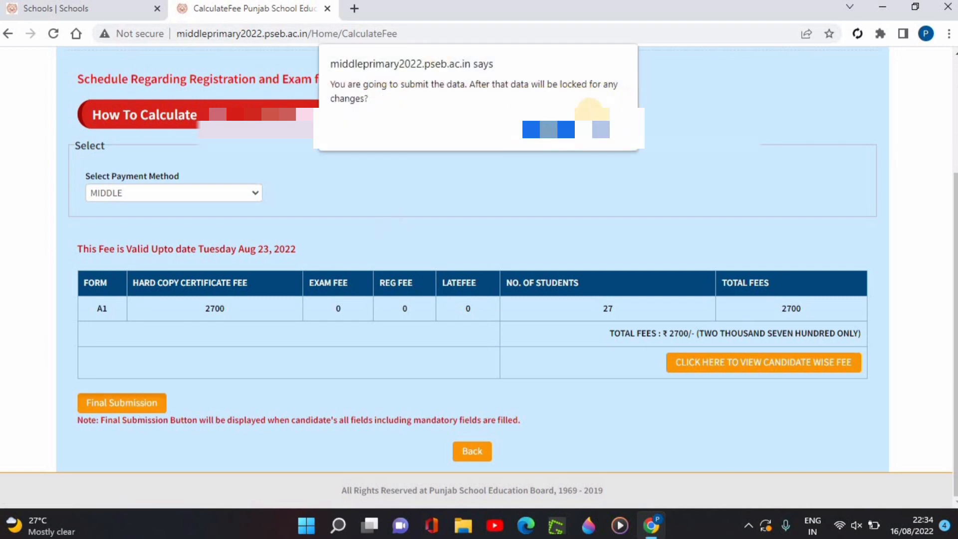
click(549, 129)
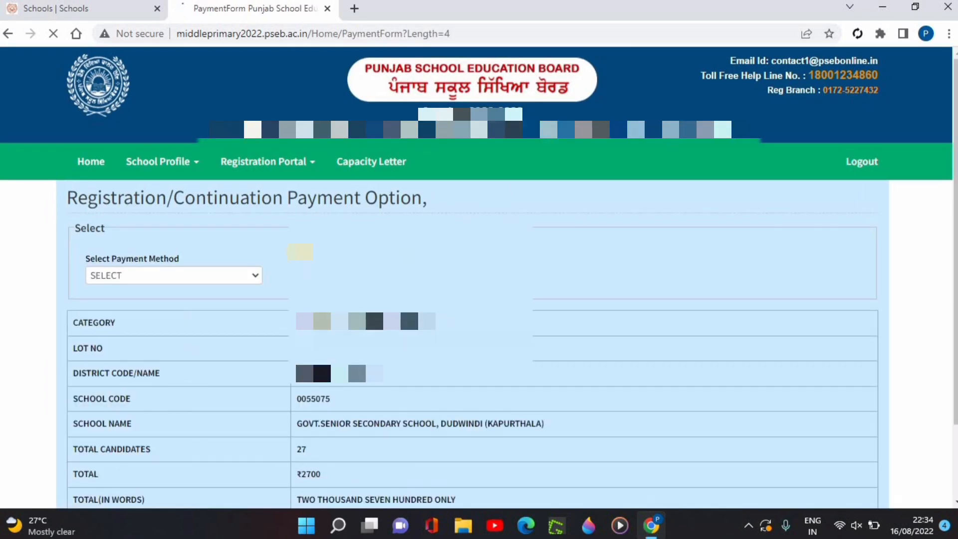
- Set the payment method to the online payment gateway, choose HDFC Bank and proceed to its payment page, accepting both confirmations
scroll(209, 270, down, 2)
click(201, 191)
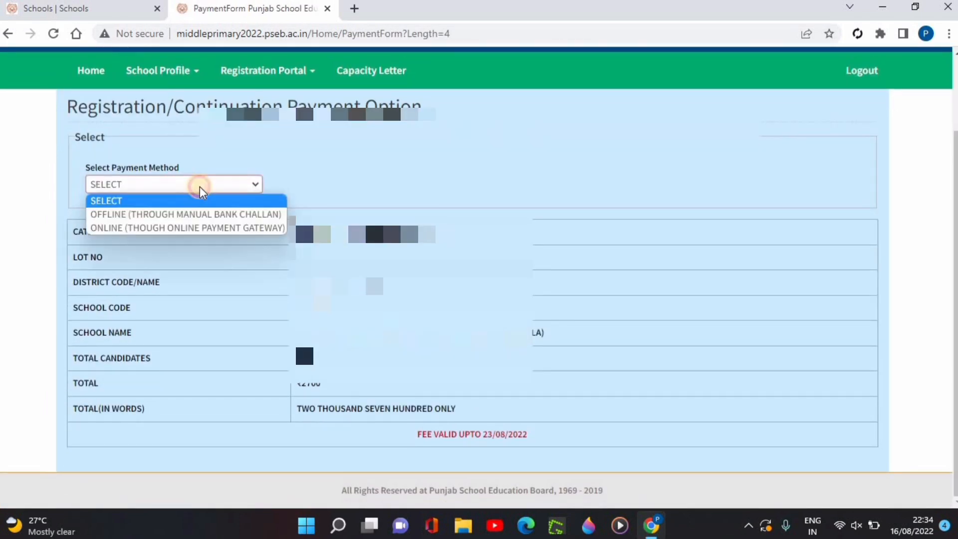
click(168, 228)
scroll(407, 210, down, 2)
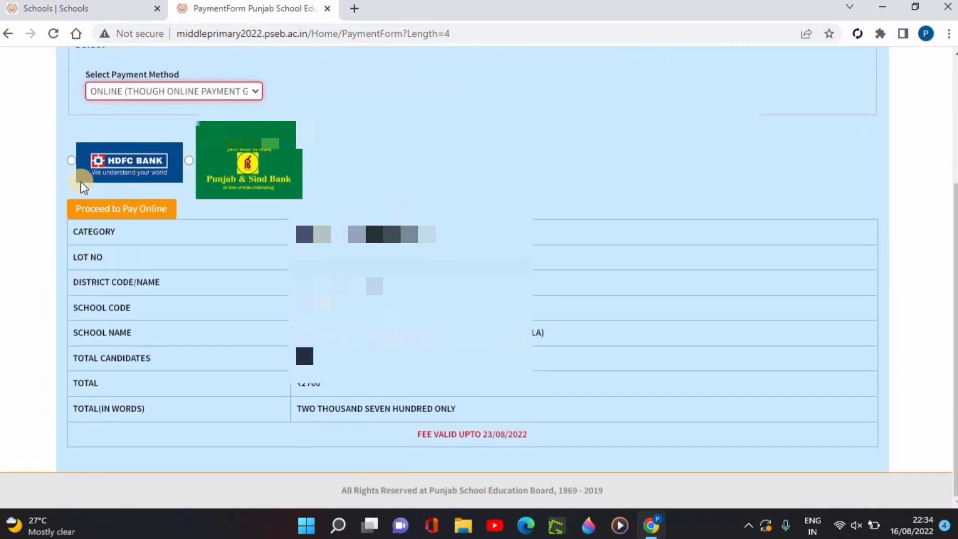
click(72, 160)
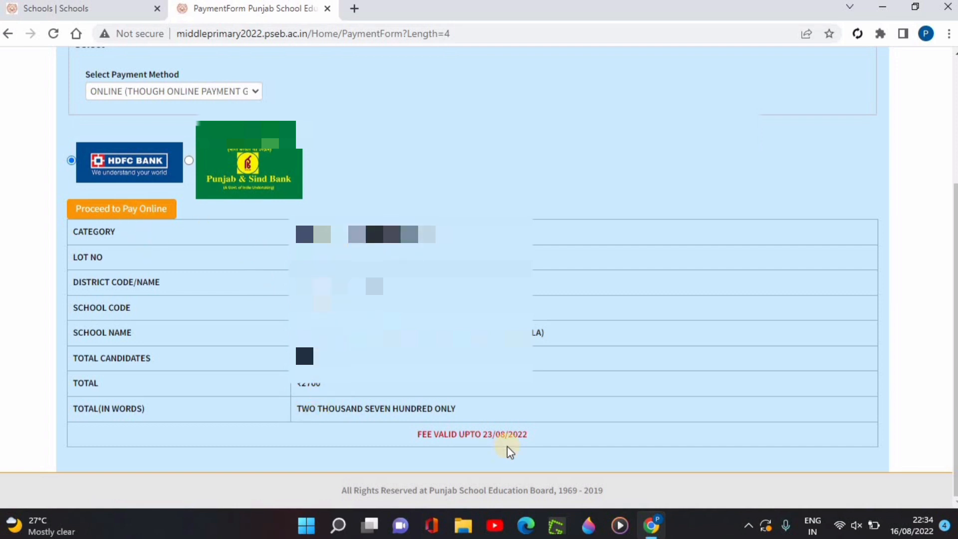
click(125, 212)
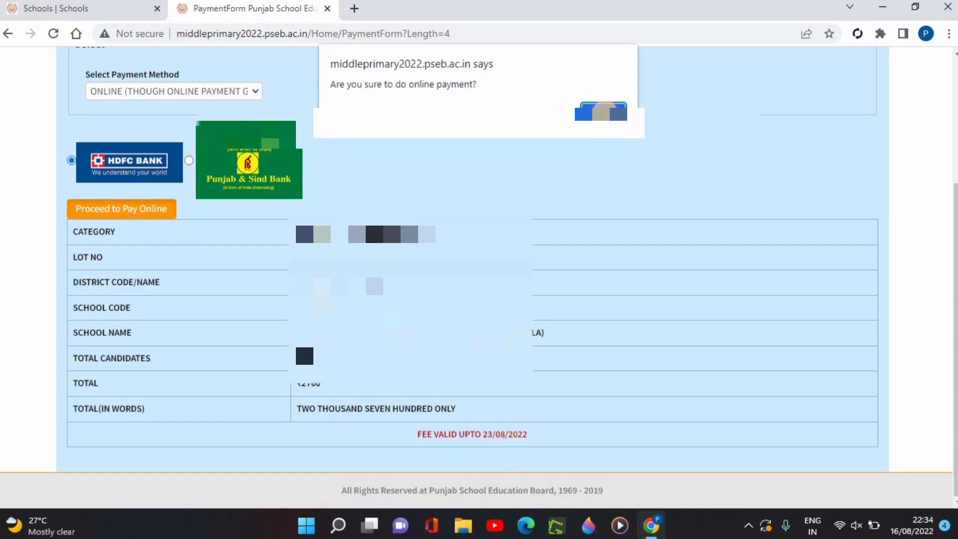
click(603, 111)
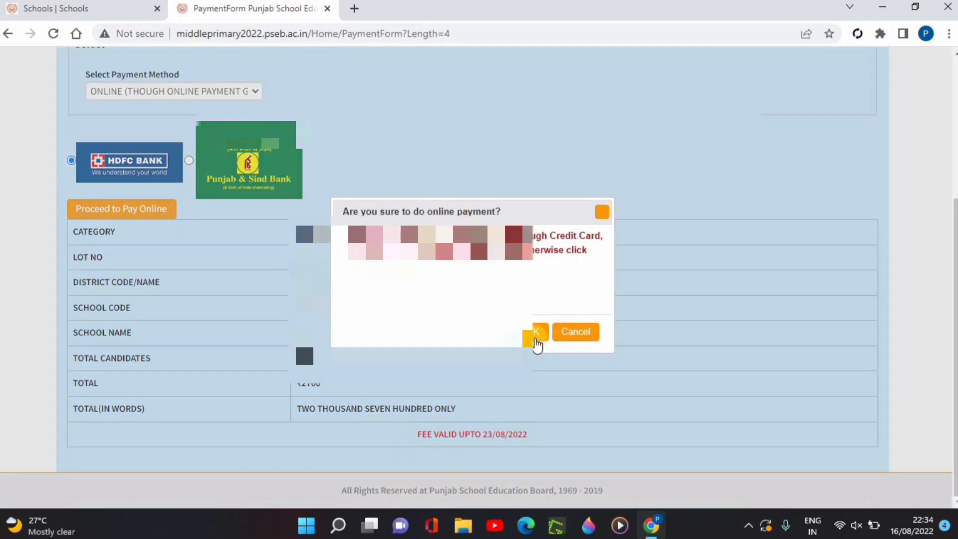
click(535, 339)
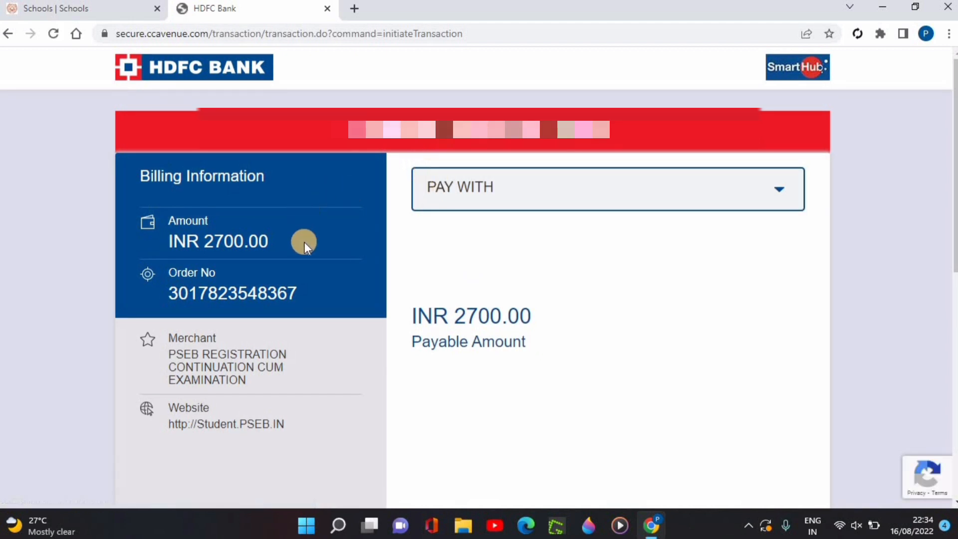
- Choose HDFC Bank Credit Card as the way to pay the fee on the bank's billing page
scroll(379, 231, down, 1)
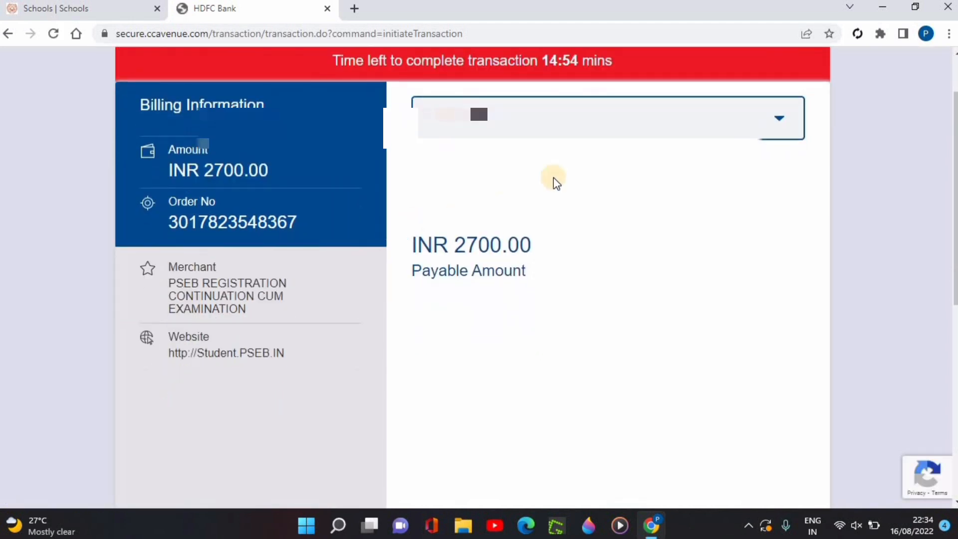
click(583, 129)
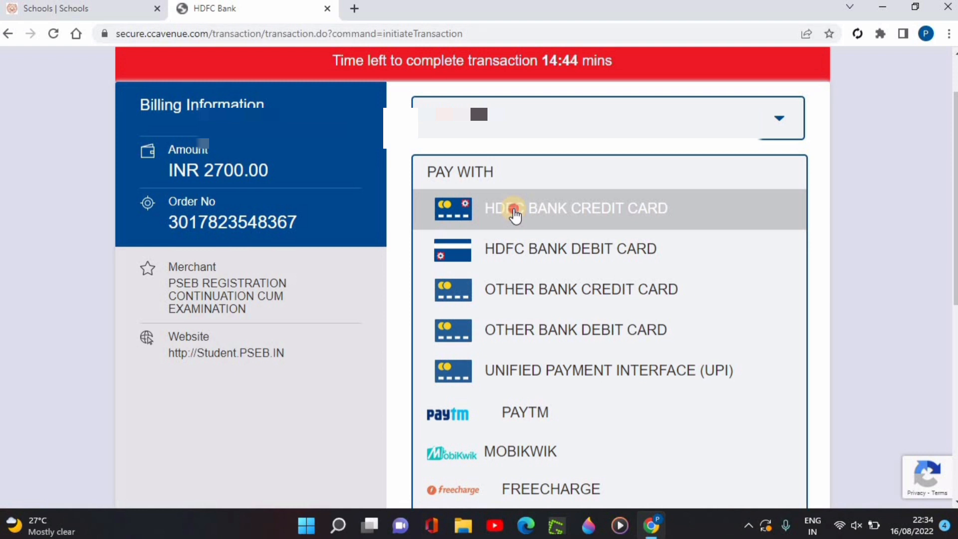
click(516, 216)
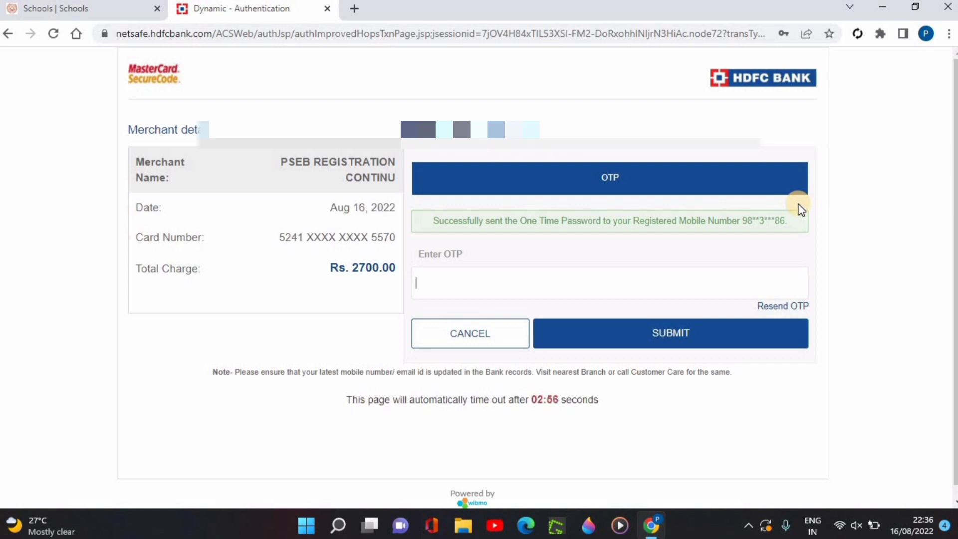
- Enter the one-time password, submit it and send the payment information despite the insecure form
text(••••)
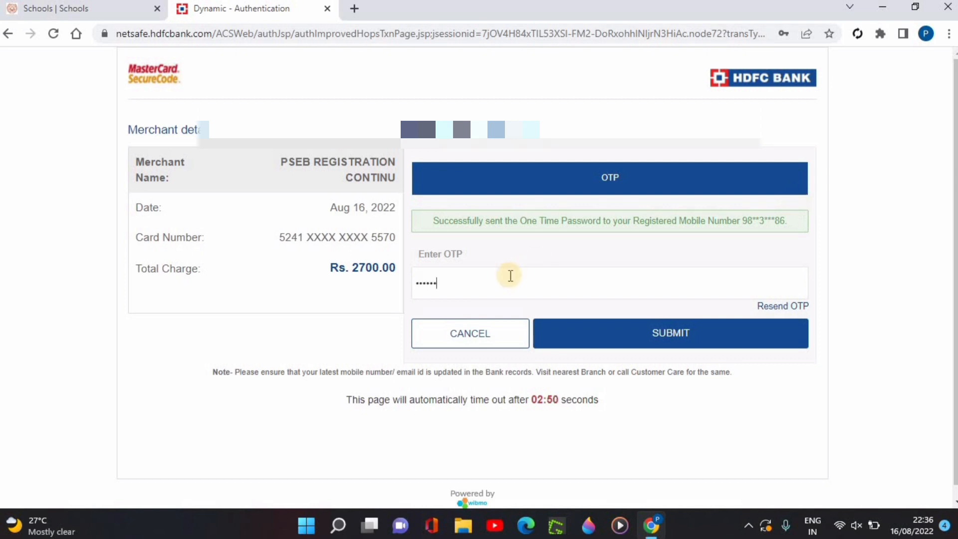
click(663, 336)
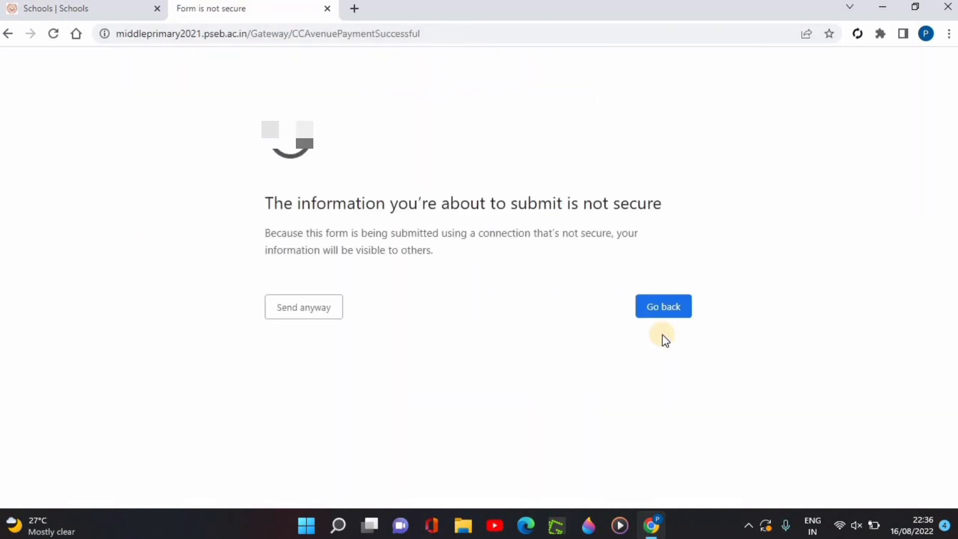
click(320, 310)
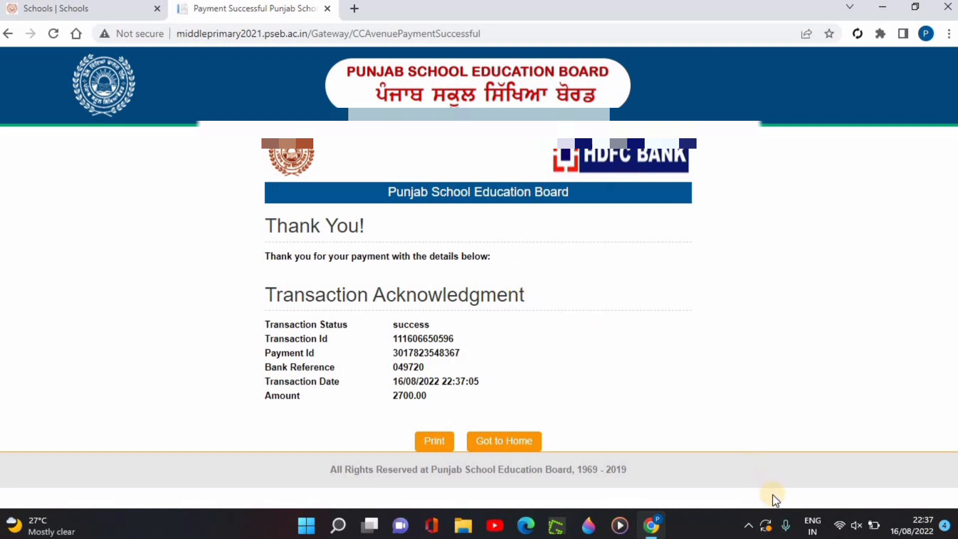
- View the Final Submission Print page and reopen Calculate Fee & Final Submit from the registration portal
click(563, 525)
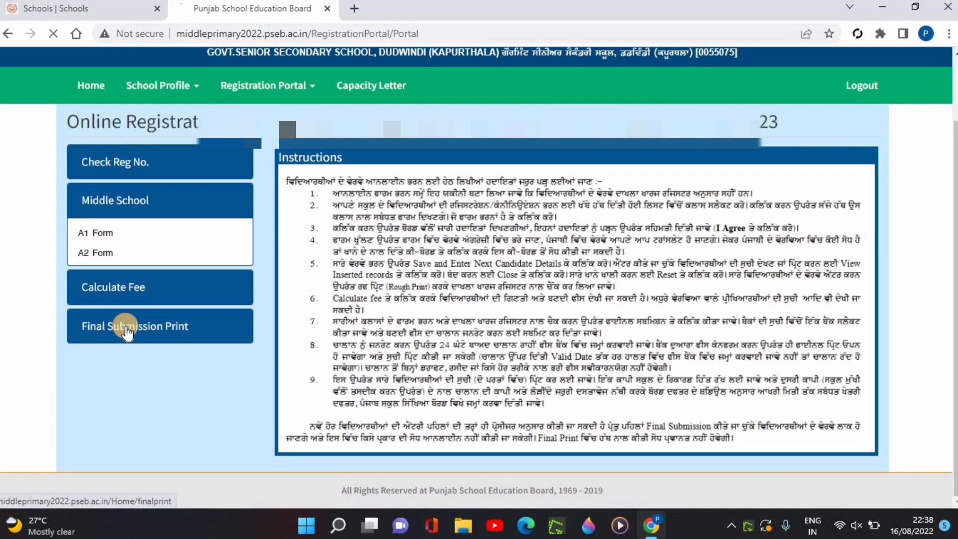
click(125, 327)
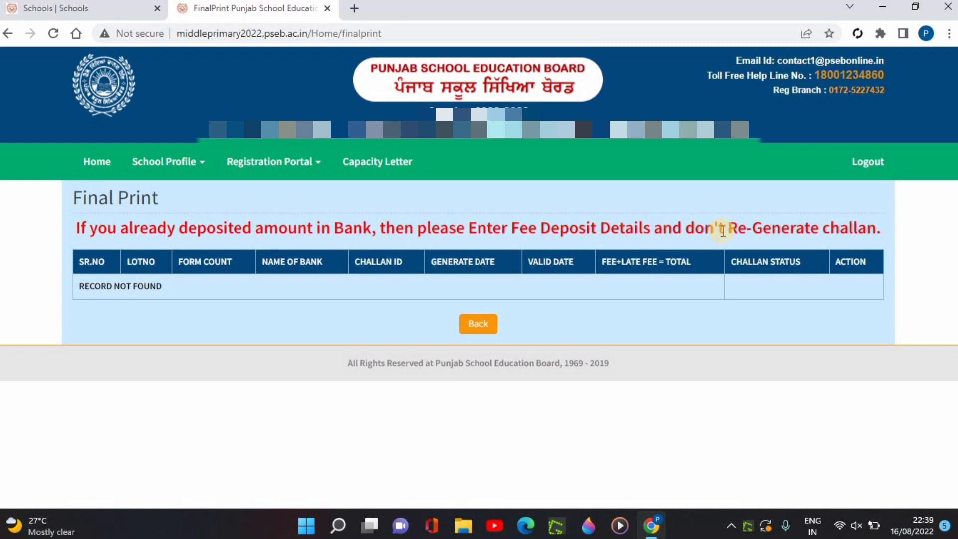
click(265, 162)
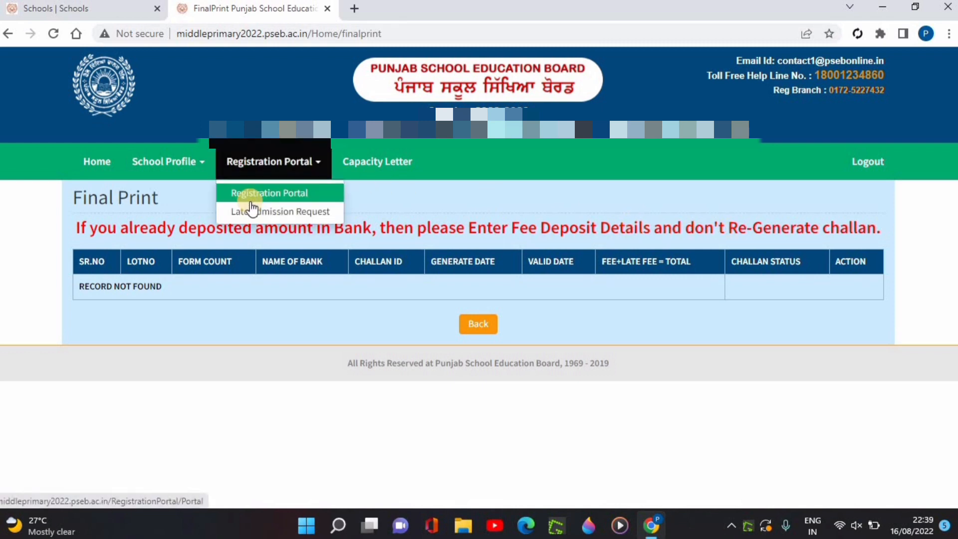
click(250, 200)
click(125, 366)
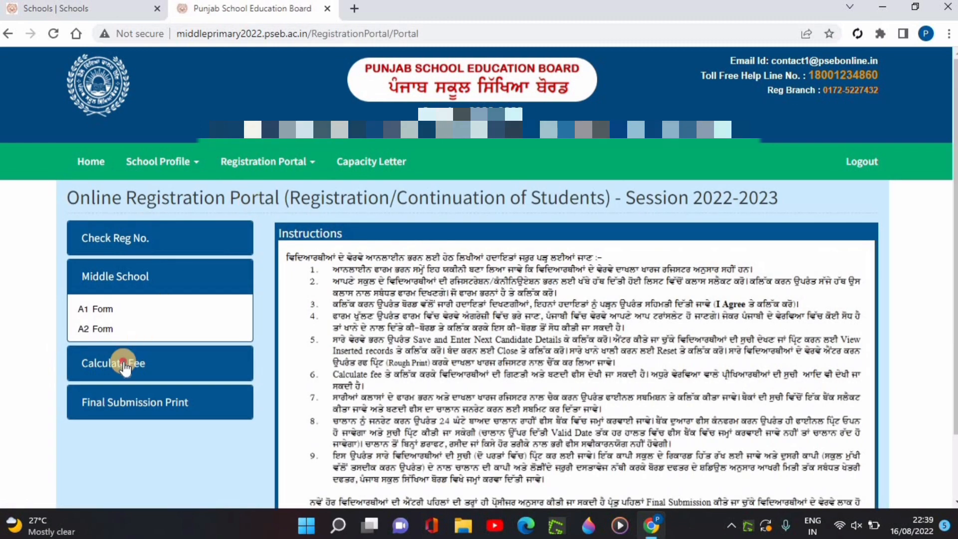
scroll(178, 337, down, 2)
click(160, 283)
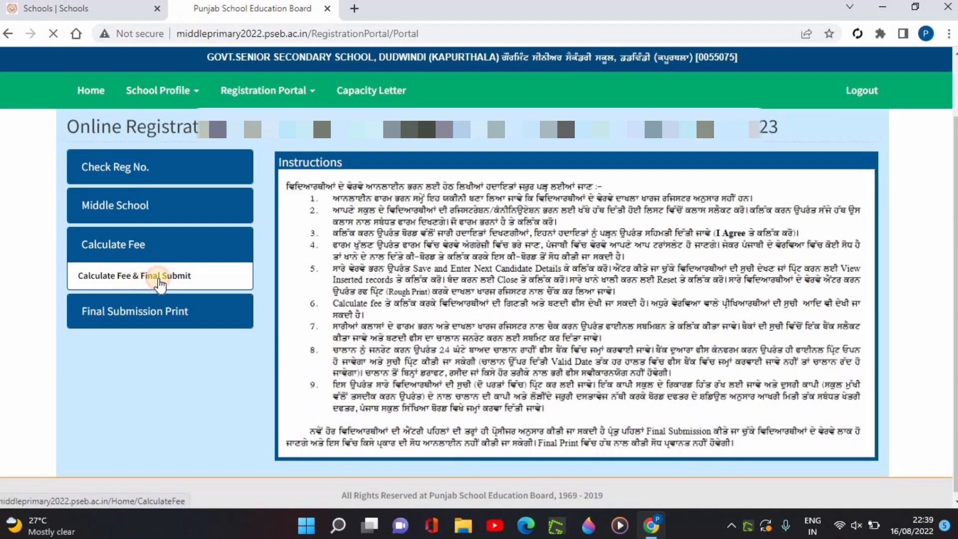